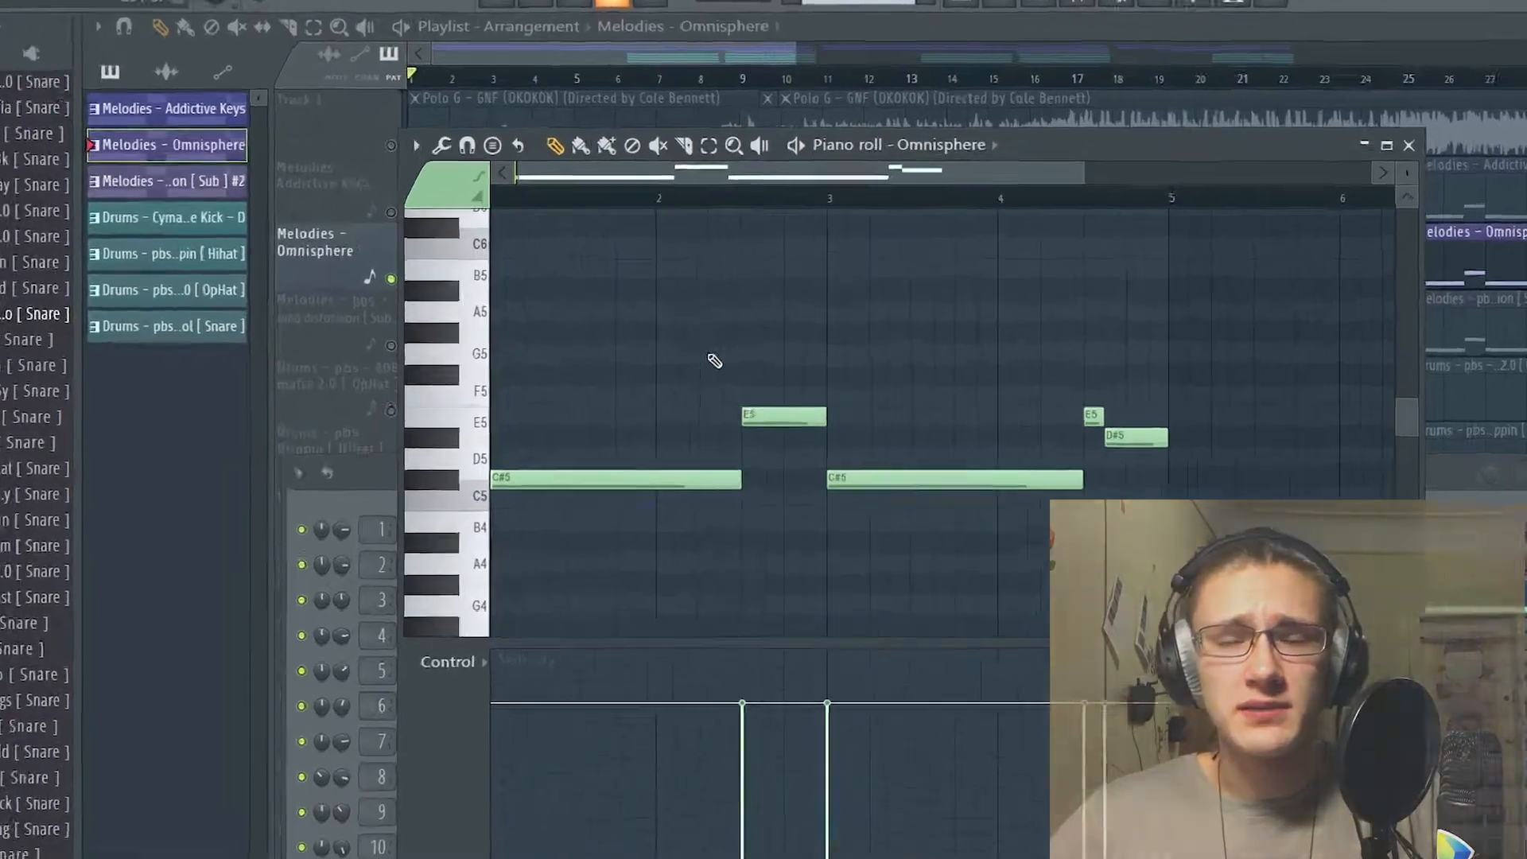
- Play the Omnisphere melody and examine layers A and B and the effects of the Pop Female1 Scoop Ahs patch
key("space")
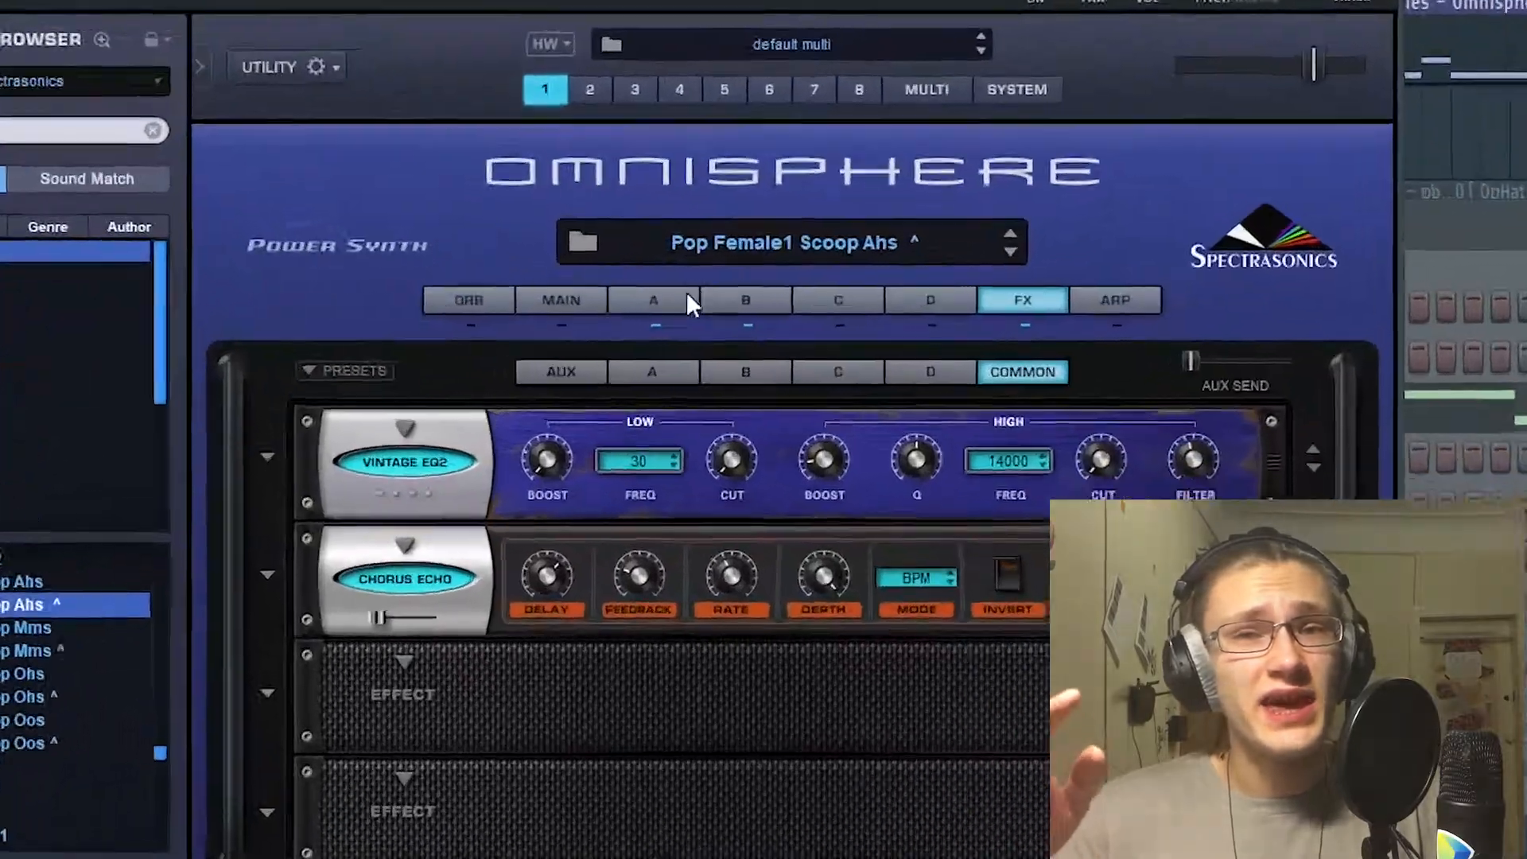
left_click(771, 437)
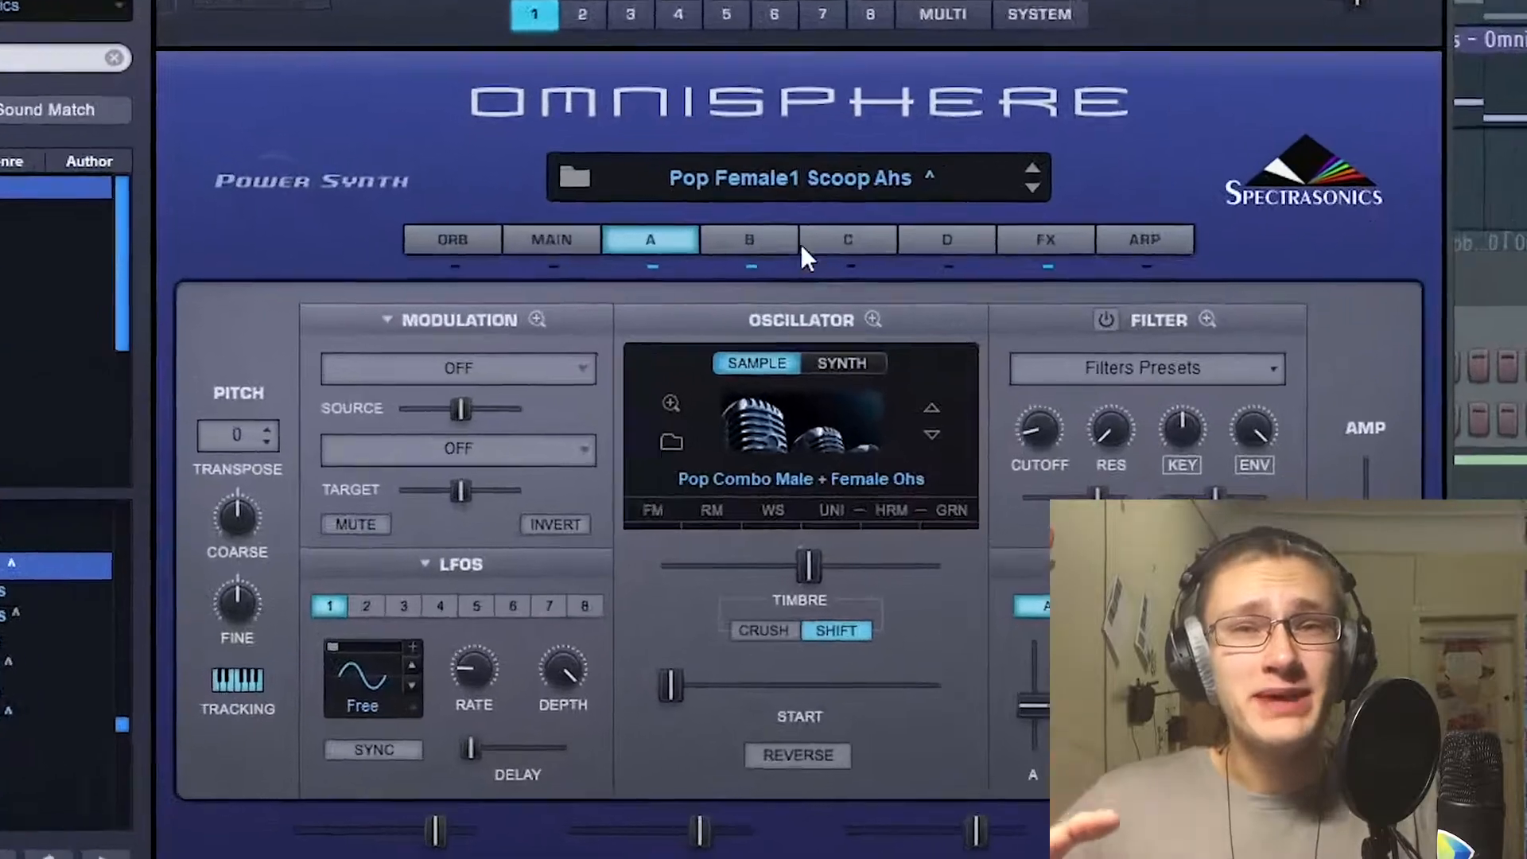
left_click(627, 42)
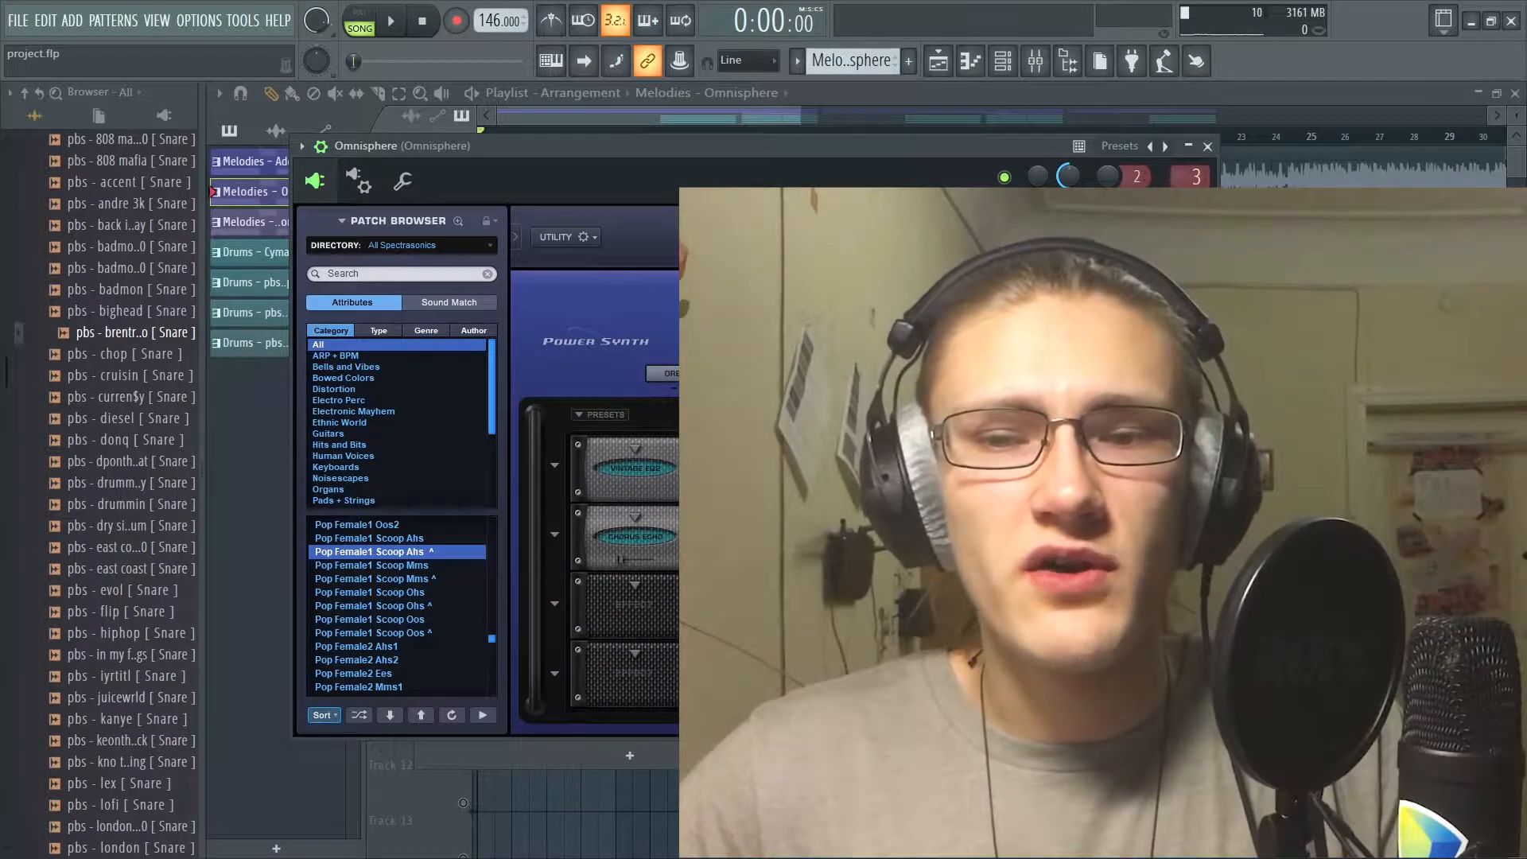
key("space")
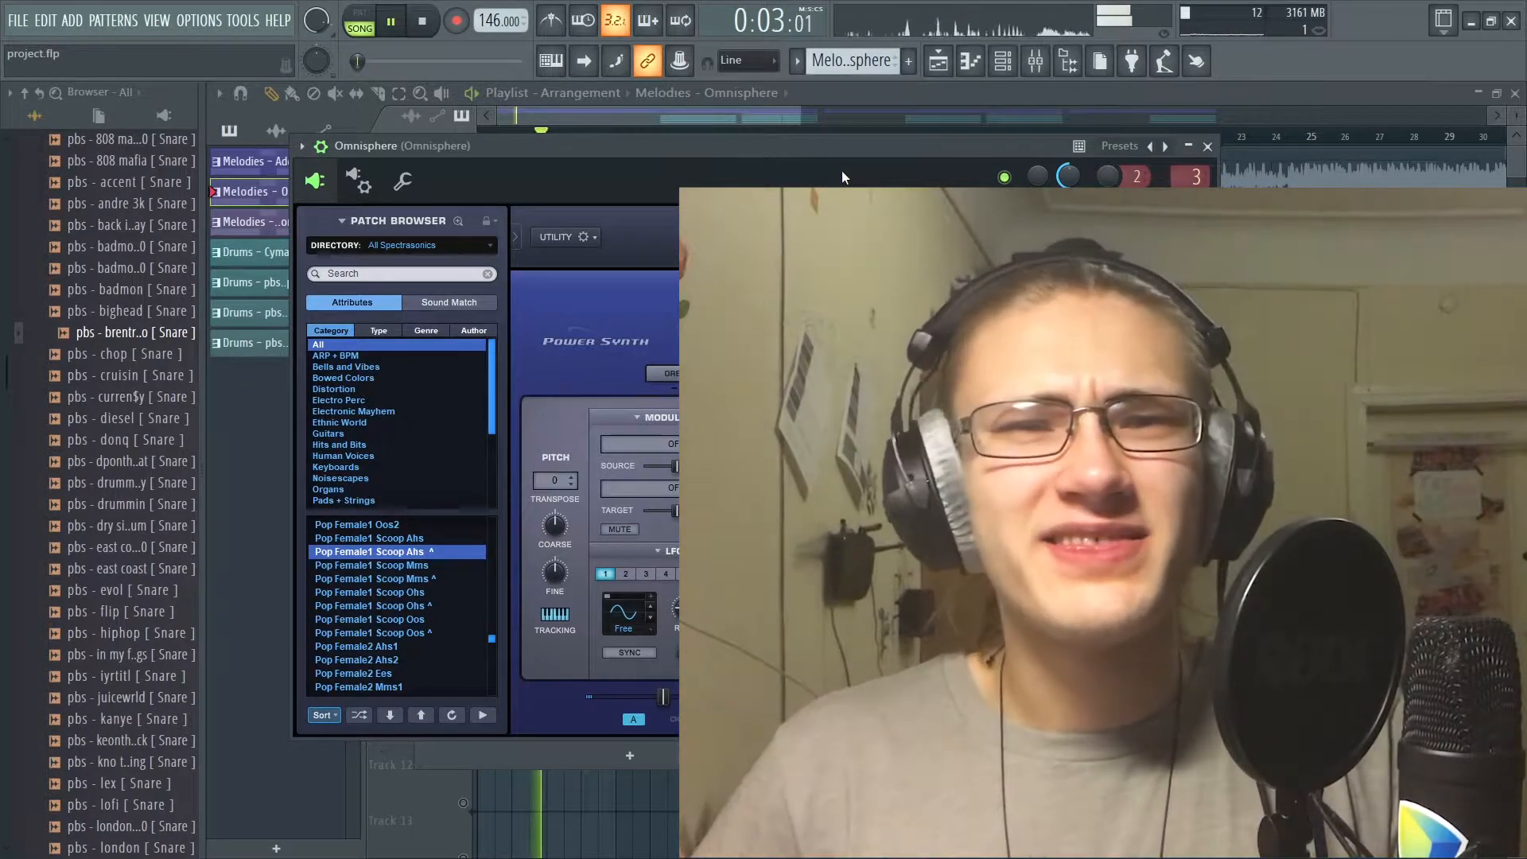
key("space")
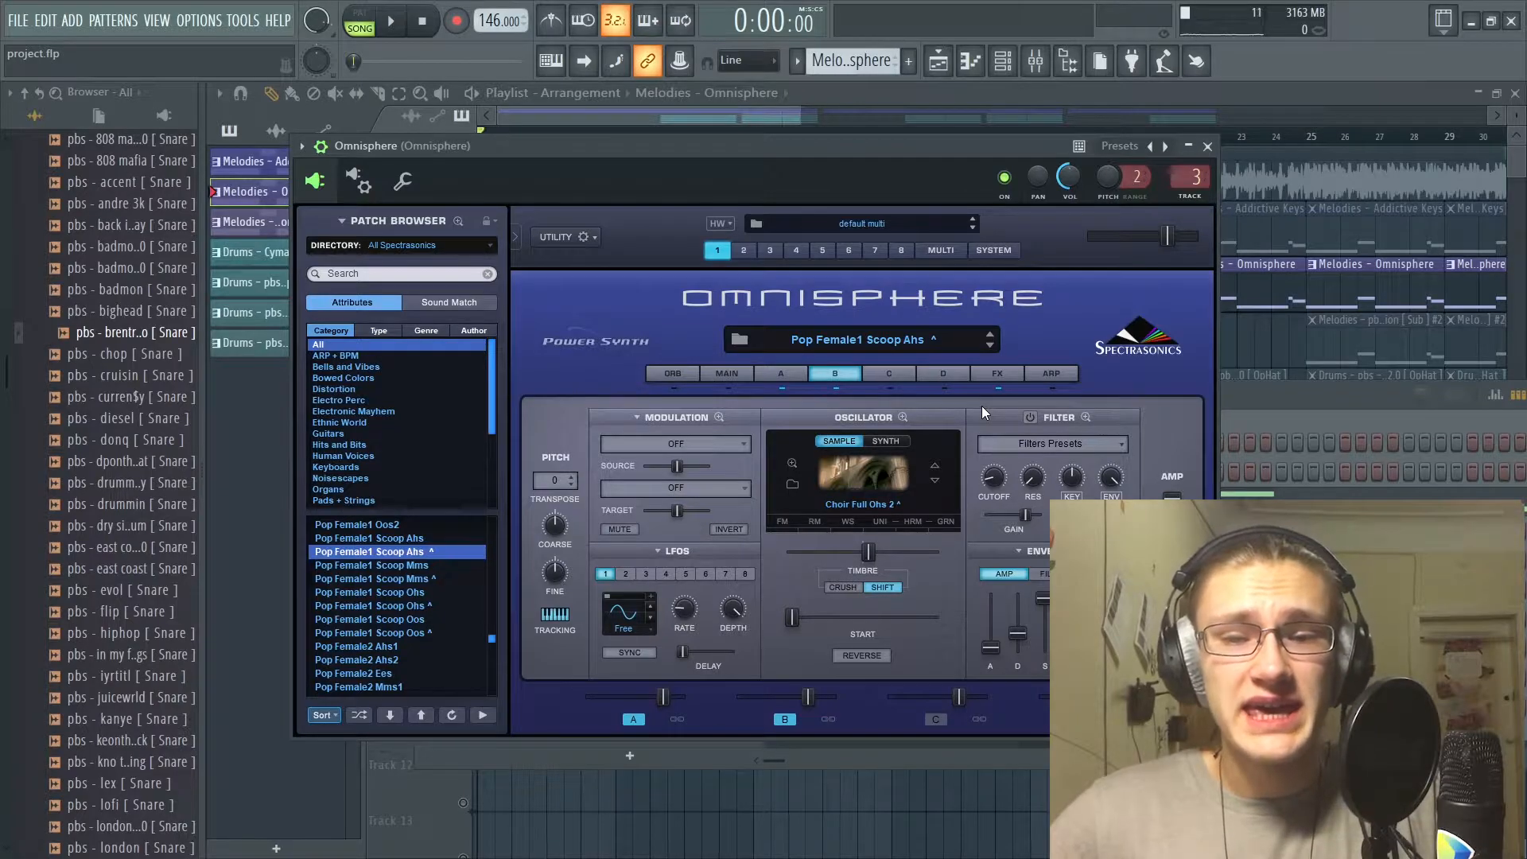
left_click(997, 373)
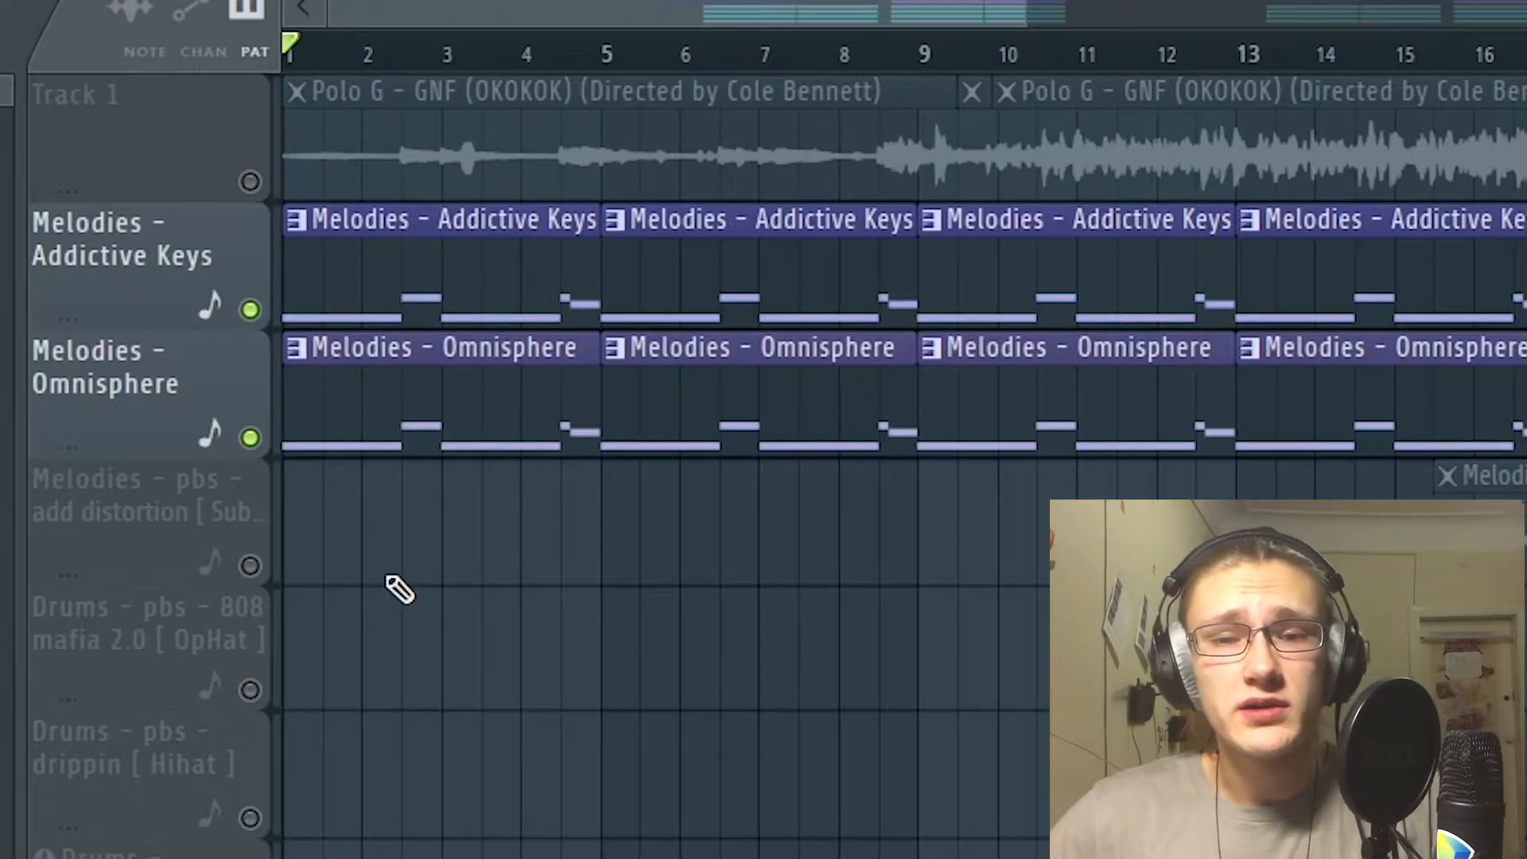
- Listen to the Addictive Keys and Omnisphere melodies together from the start of the arrangement
key("space")
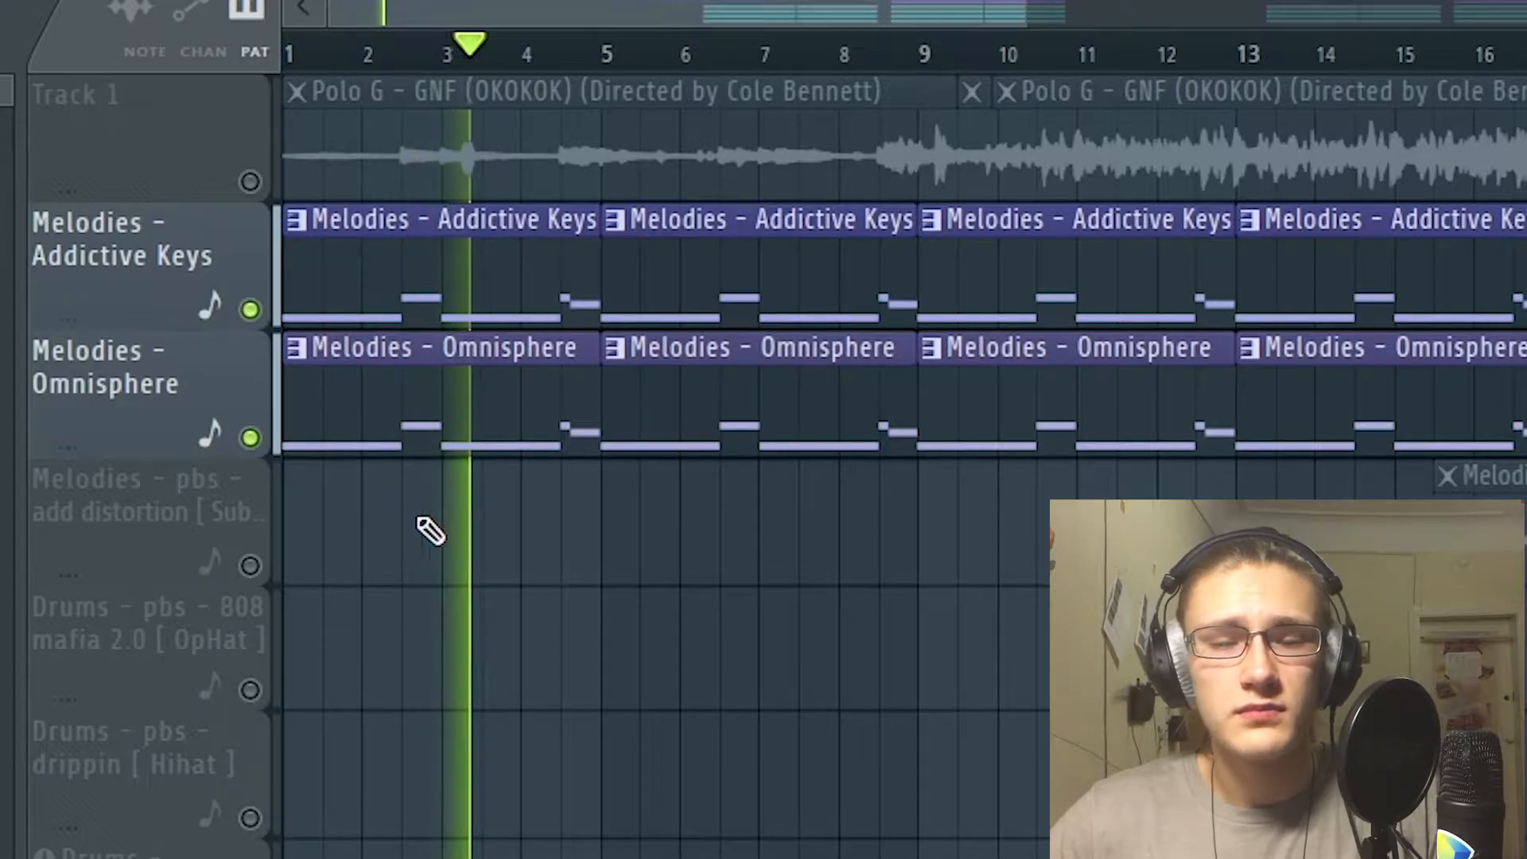
key("space")
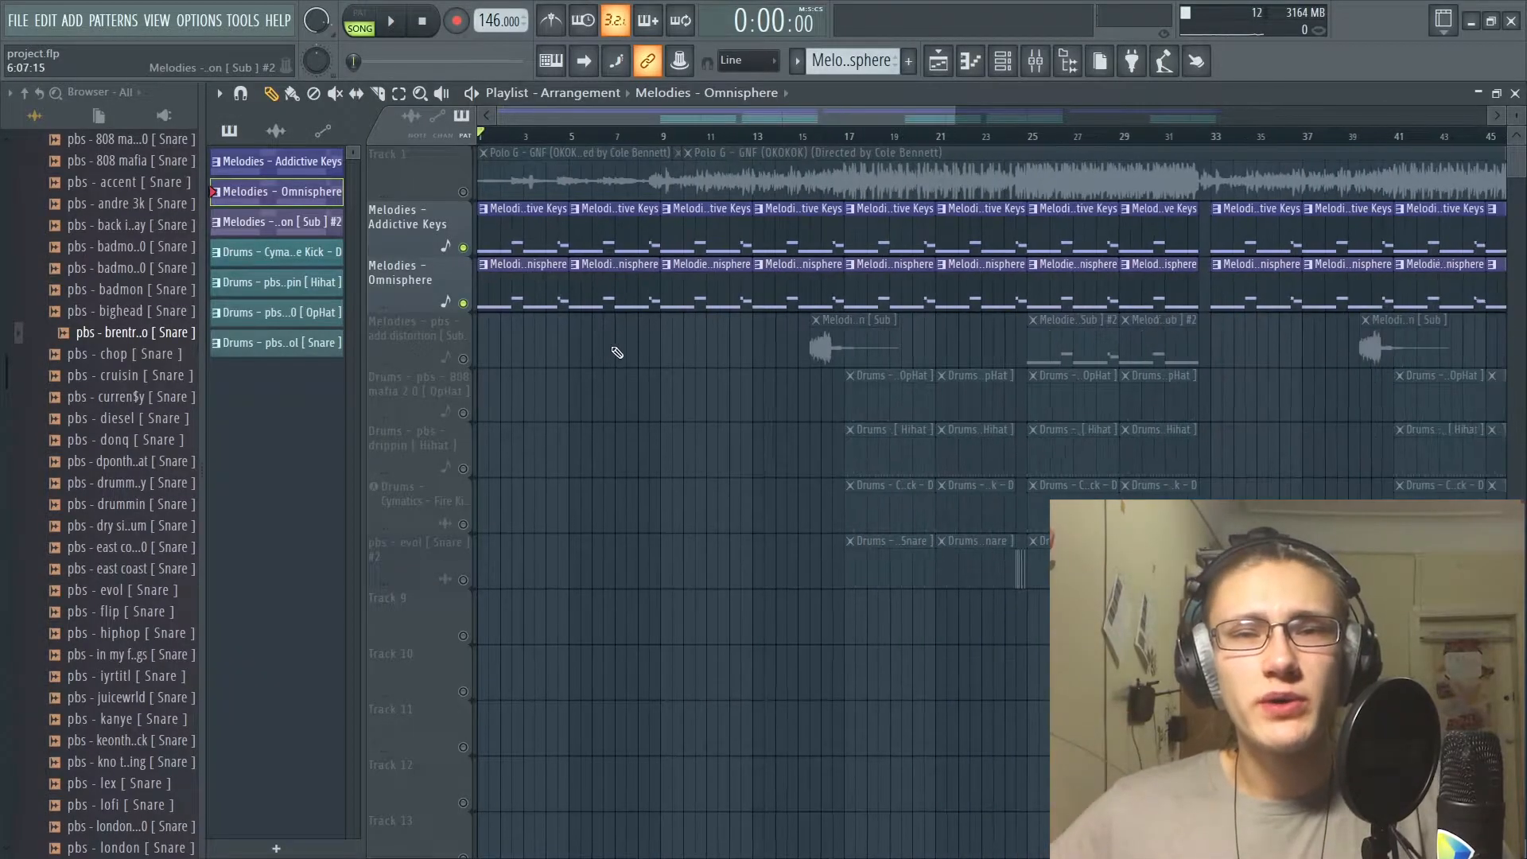
- Set the playhead to bar 15 and enable the add distortion [ Sub ] track together with the two melody tracks
left_click(795, 143)
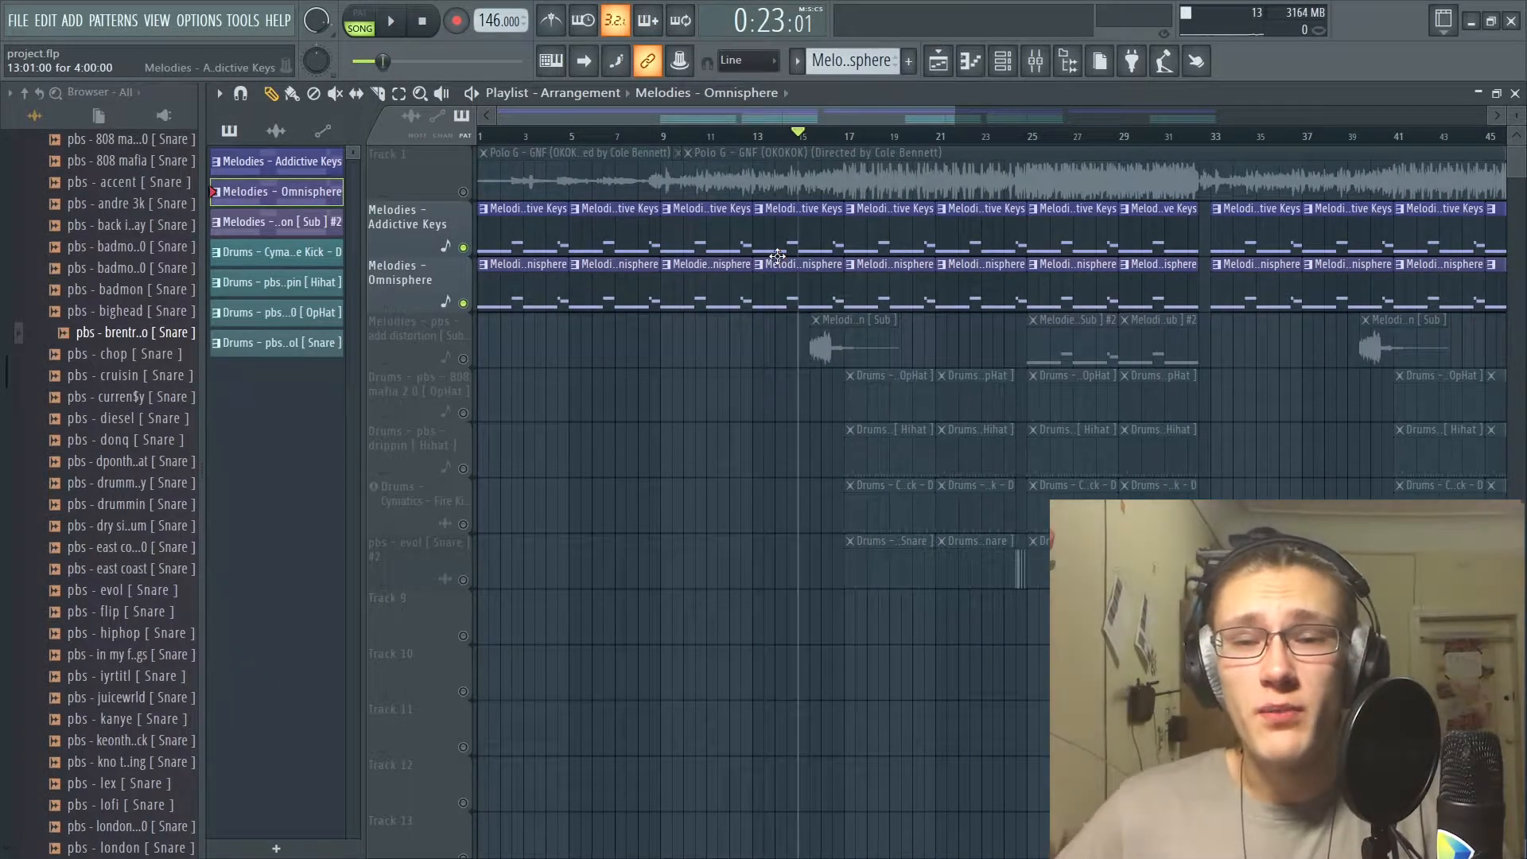
scroll(778, 256, "up", 3)
left_click(464, 358)
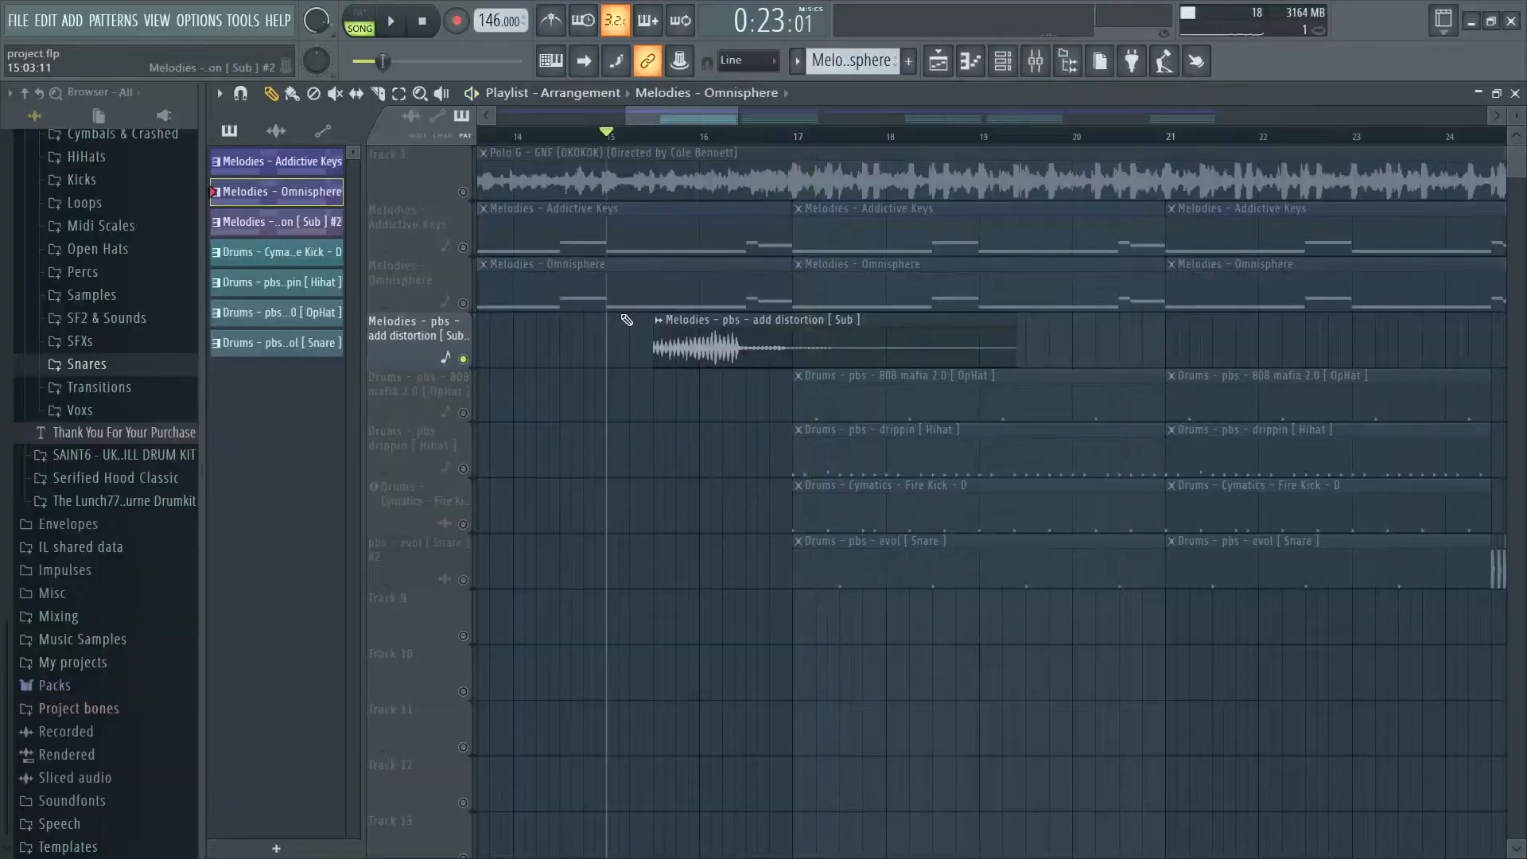
left_click(464, 301)
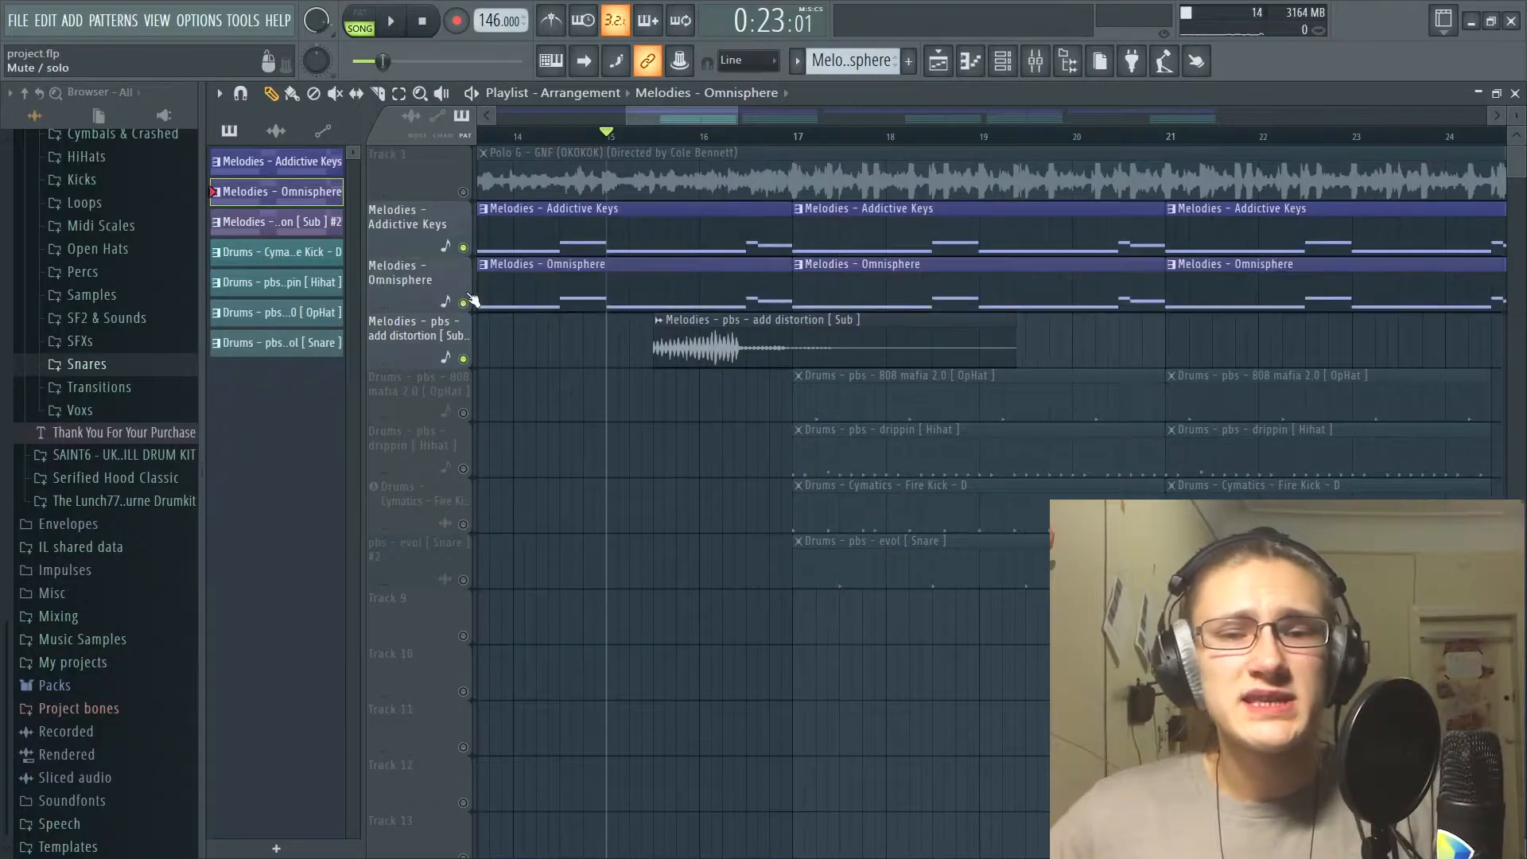
scroll(717, 324, "up", 3)
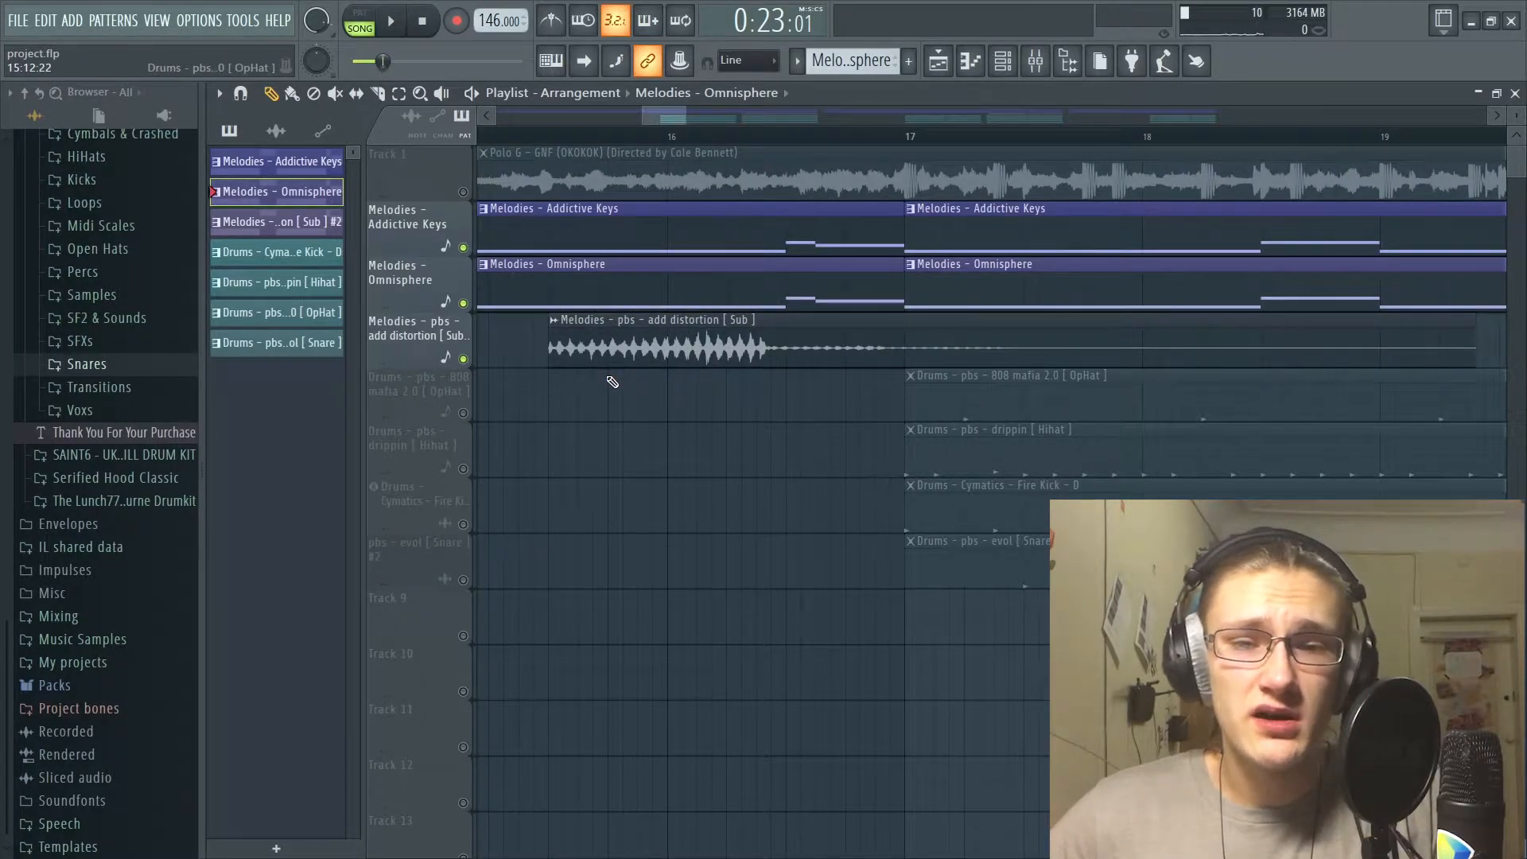
scroll(614, 380, "up", 2)
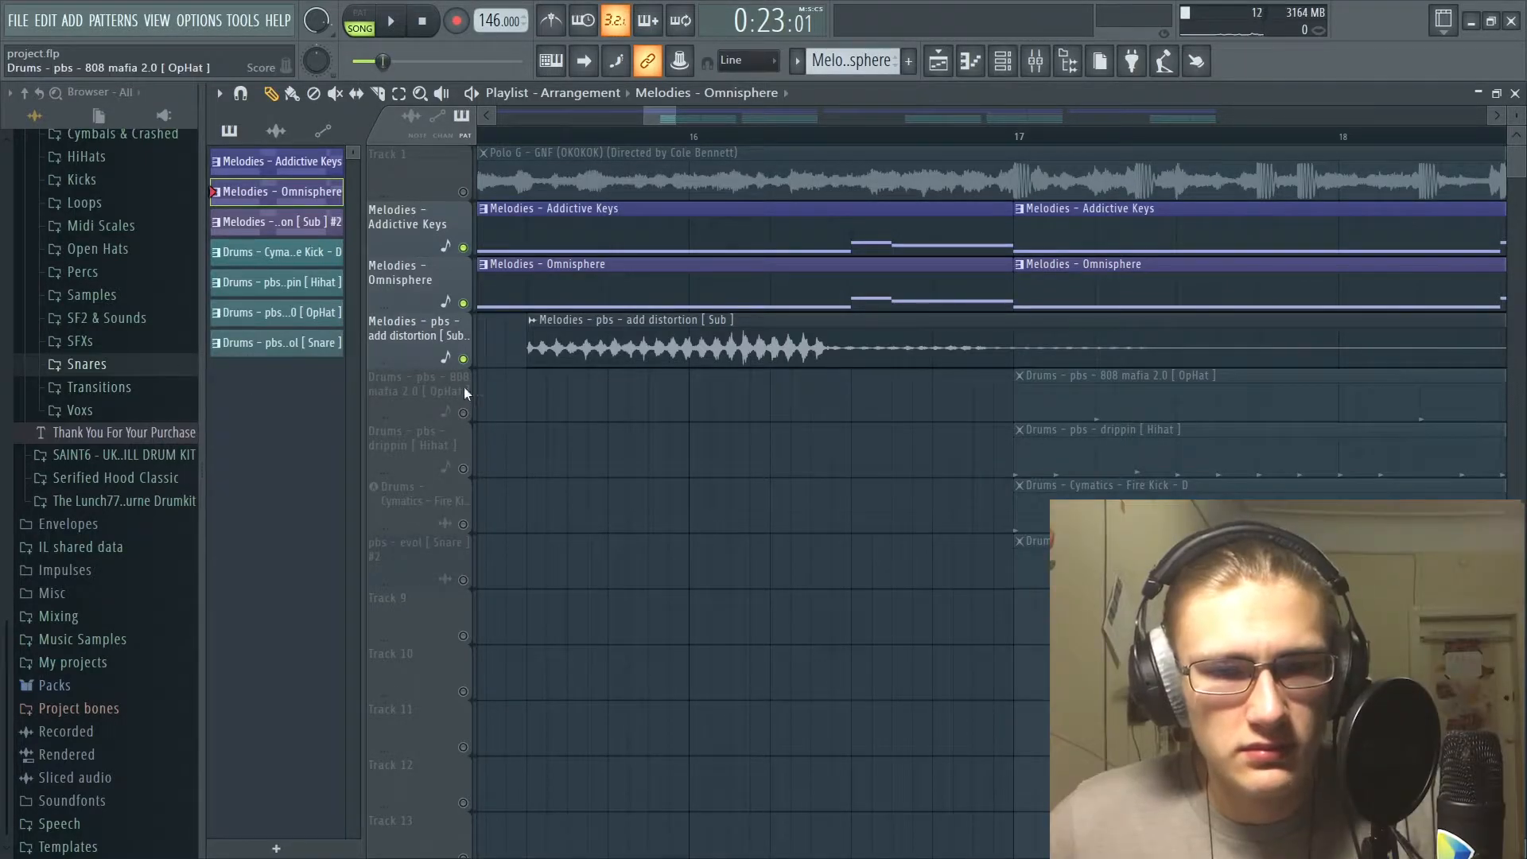
- Listen to the open hat, hi-hat, kick and snare tracks together from bar 17
key("F6")
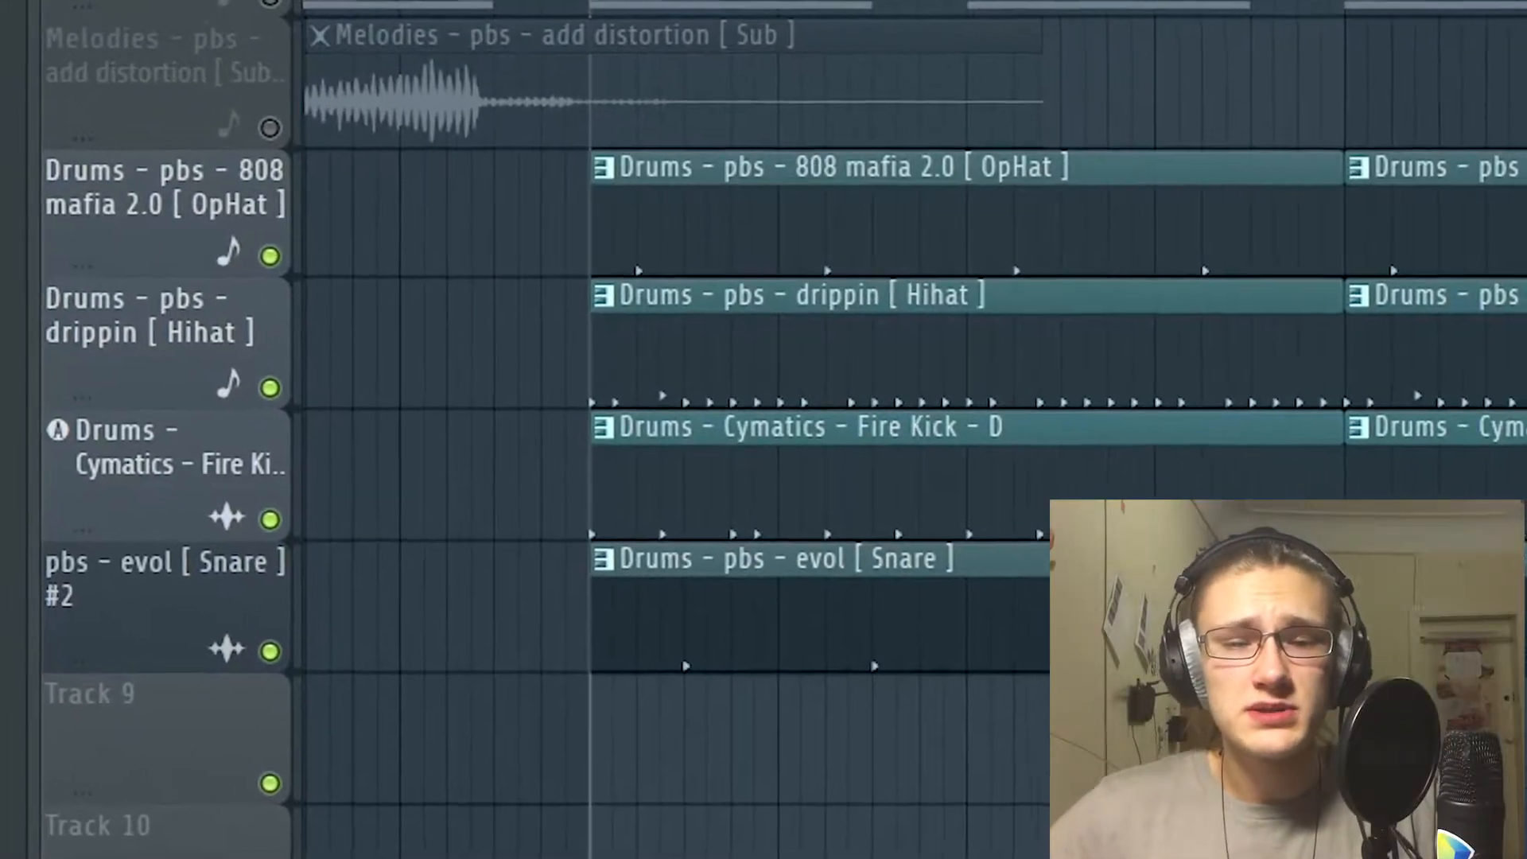
key("space")
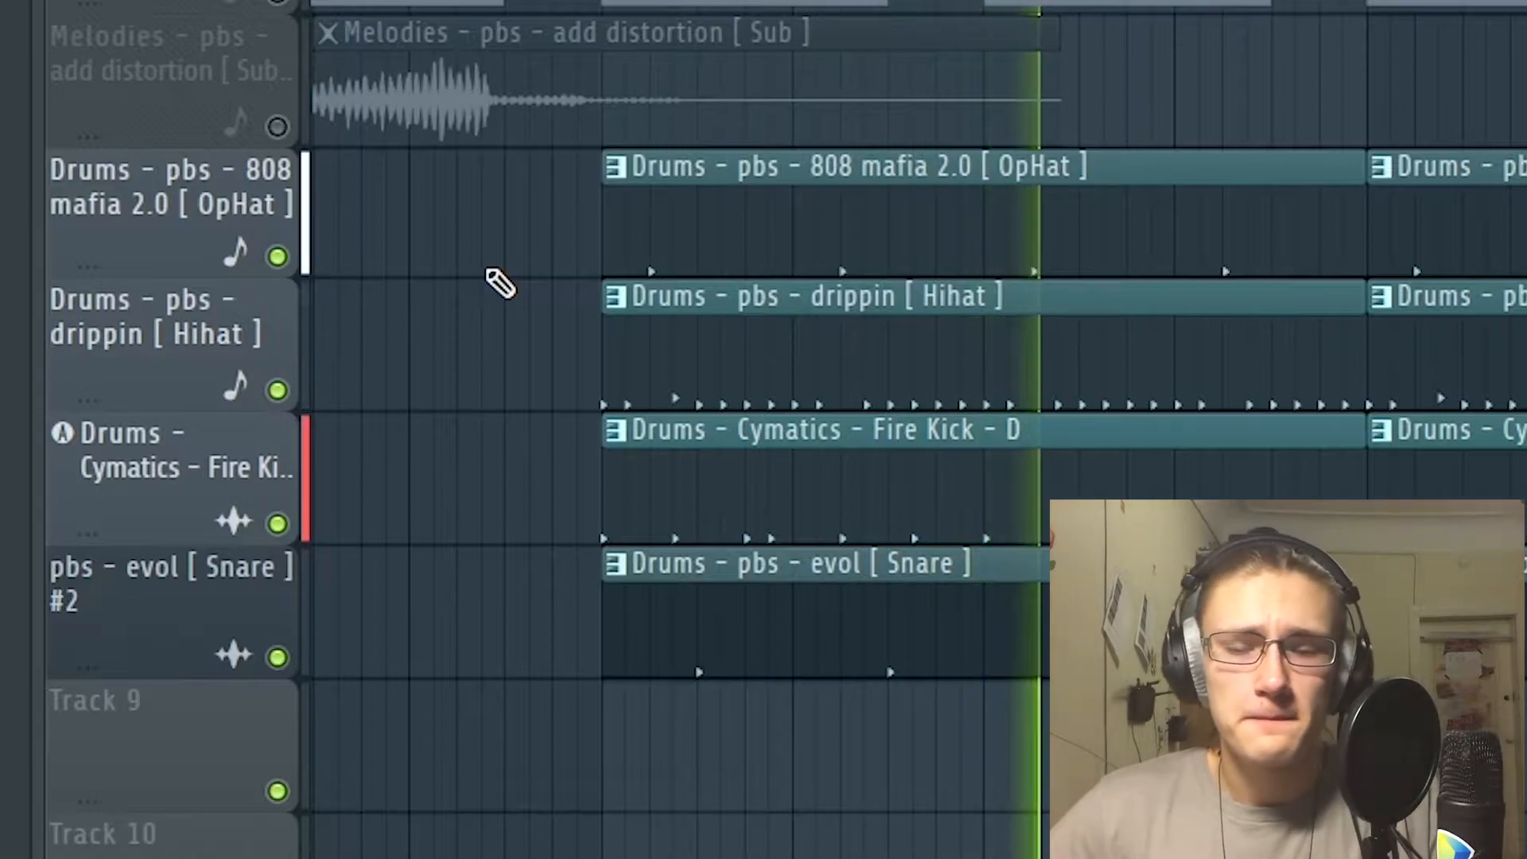
scroll(499, 282, "down", 1)
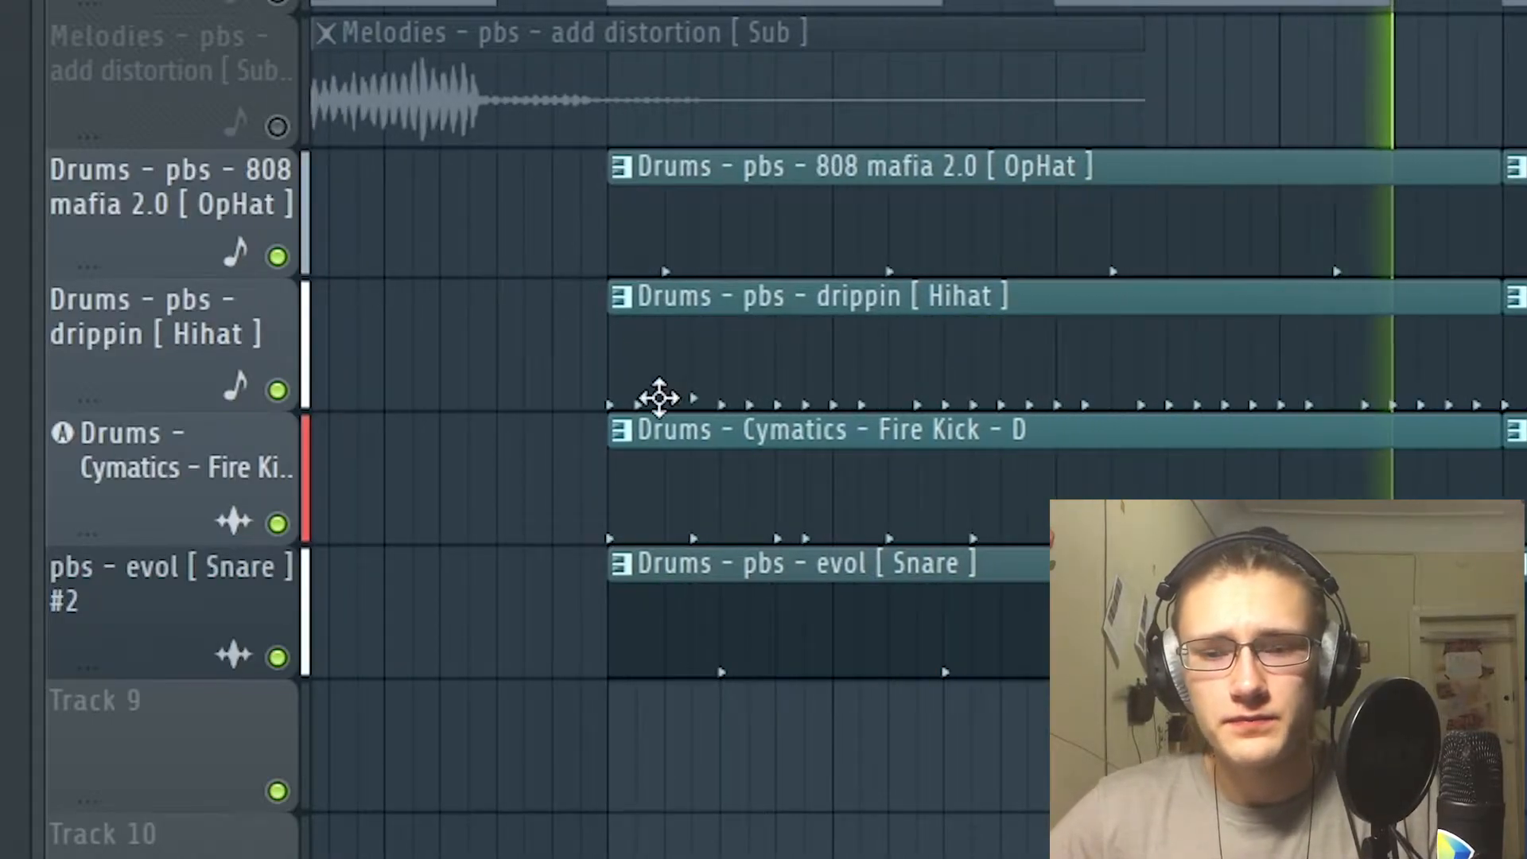
- Examine the Fire Kick and drippin [ Hihat ] patterns and play back the hi-hat notes in the piano roll
double_click(733, 481)
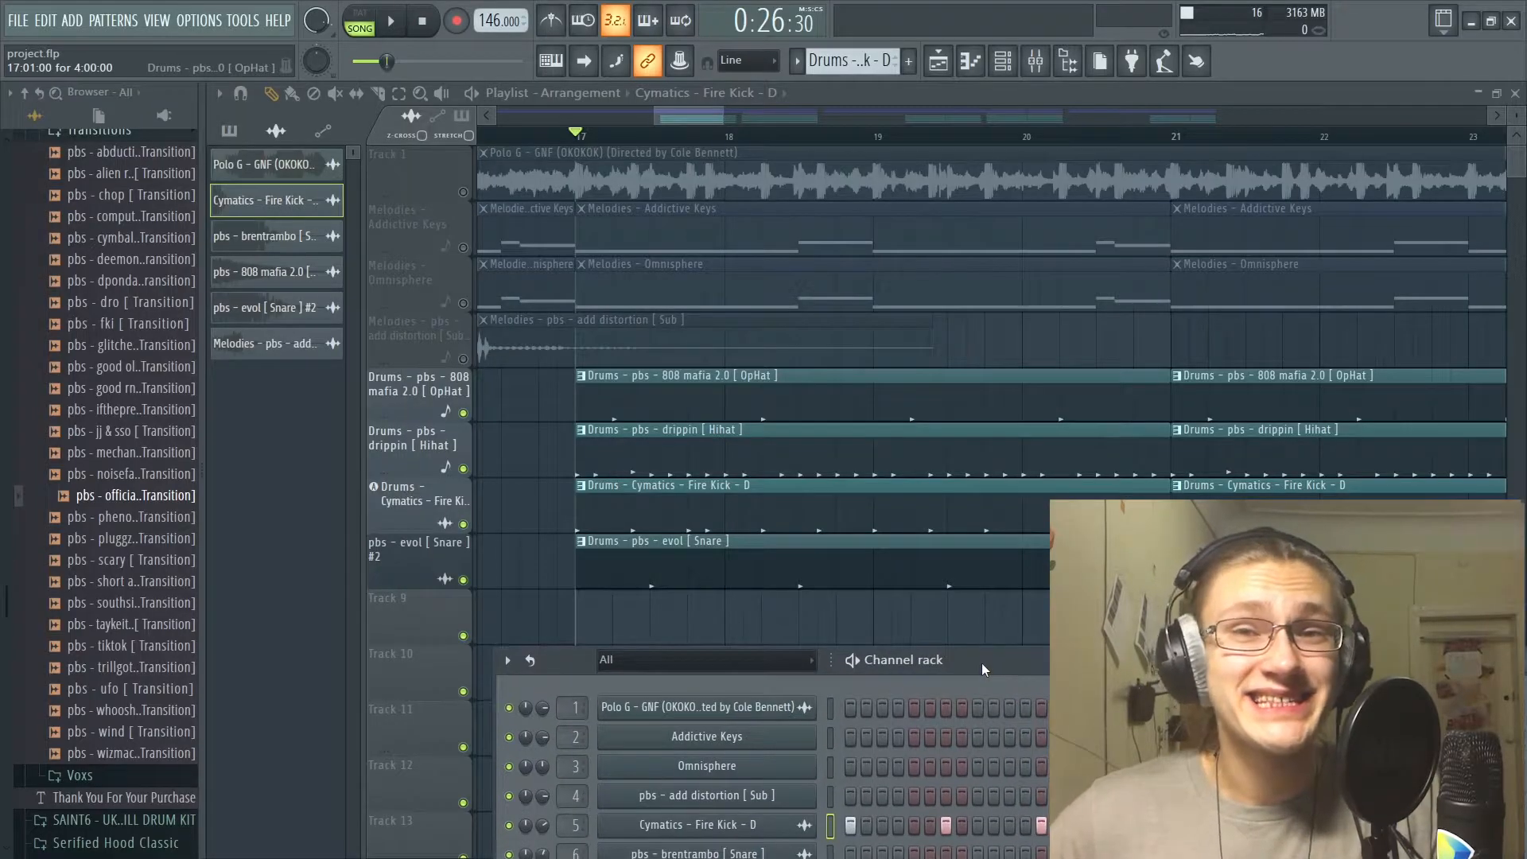
double_click(742, 565)
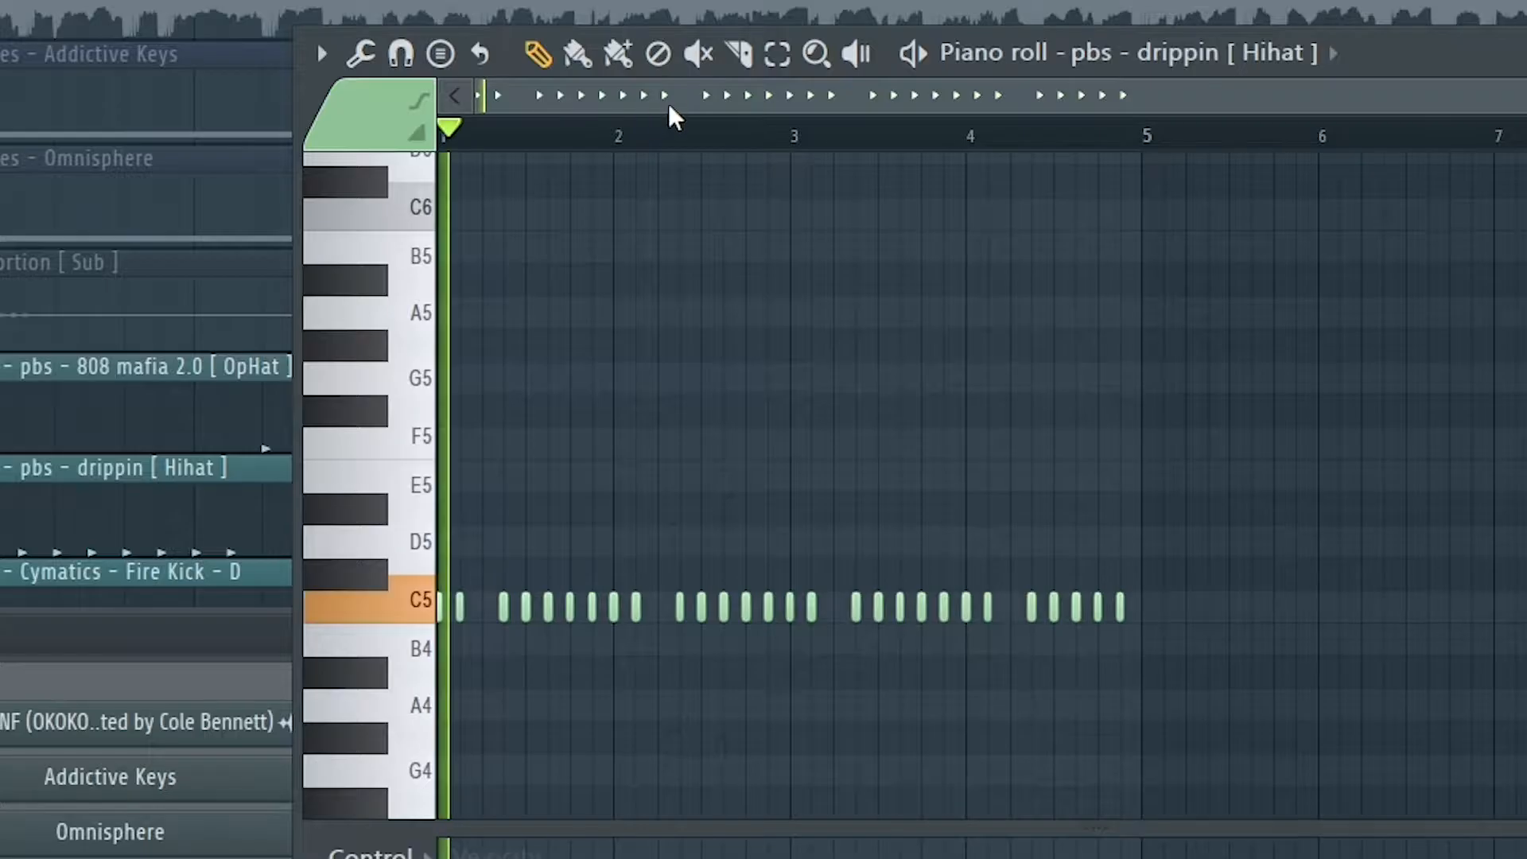
key("space")
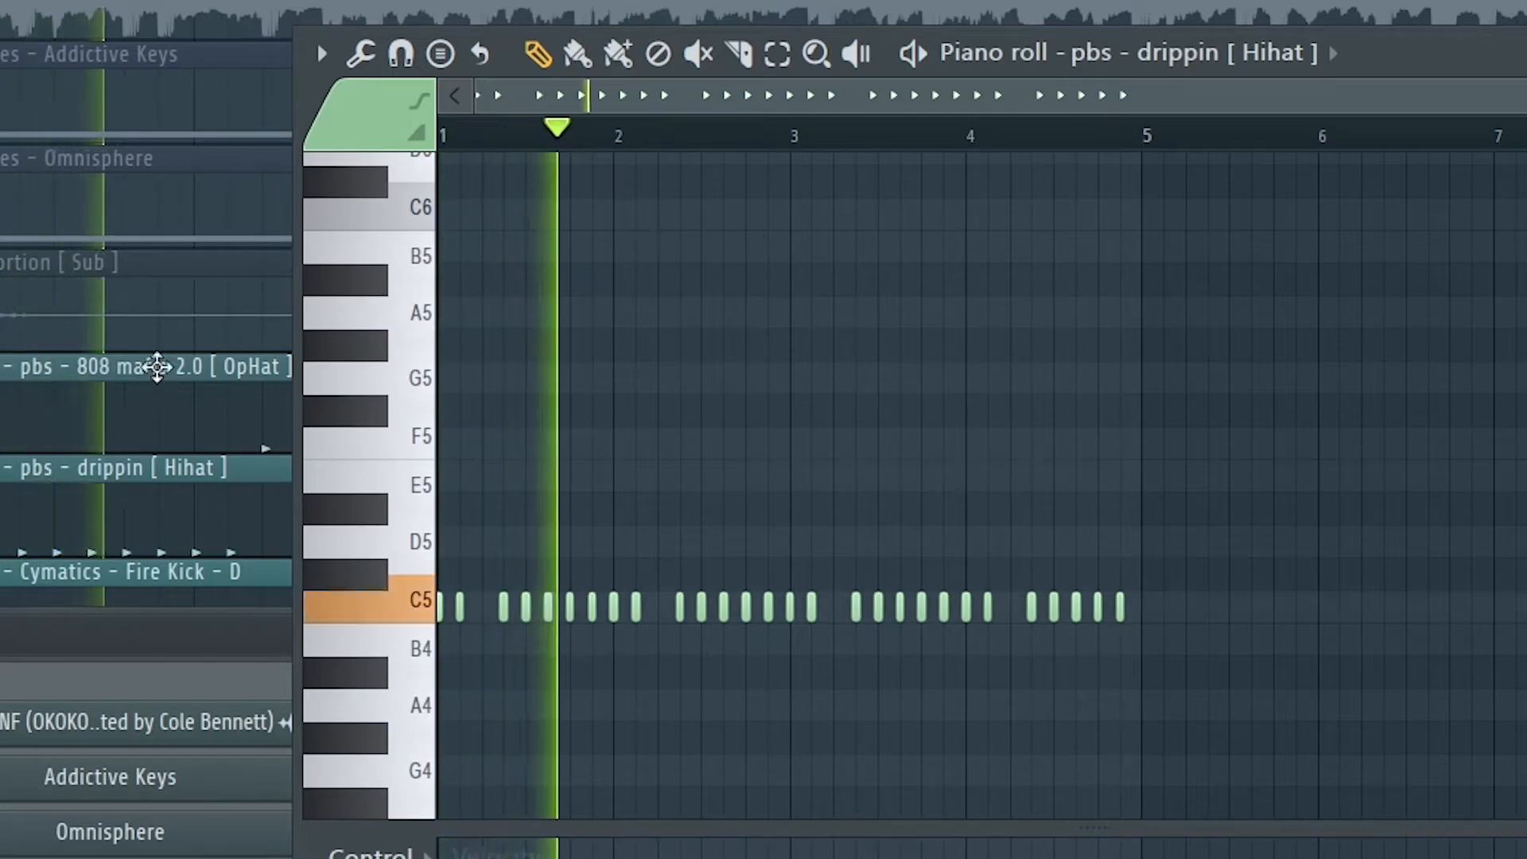
left_click(83, 398)
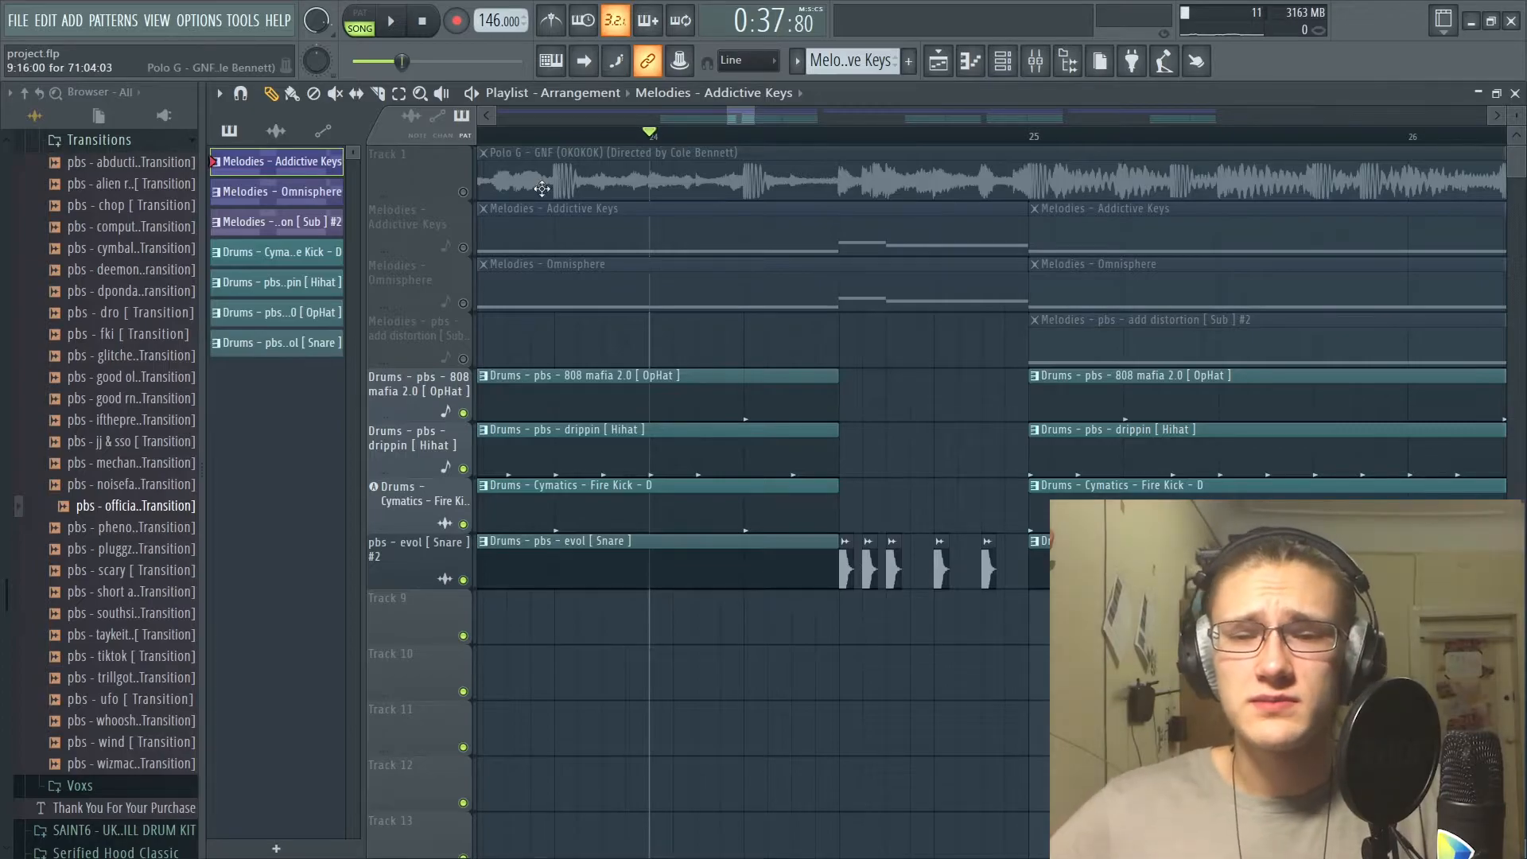
- Enable all the melody and drum tracks while keeping the Polo G reference audio on Track 1 muted
right_click(463, 192)
right_click(462, 192)
left_click(463, 191)
- Play the full beat from bar 24 to hear the snare fill leading into the section with the sub
key("space")
scroll(316, 226, "down", 2, "ctrl")
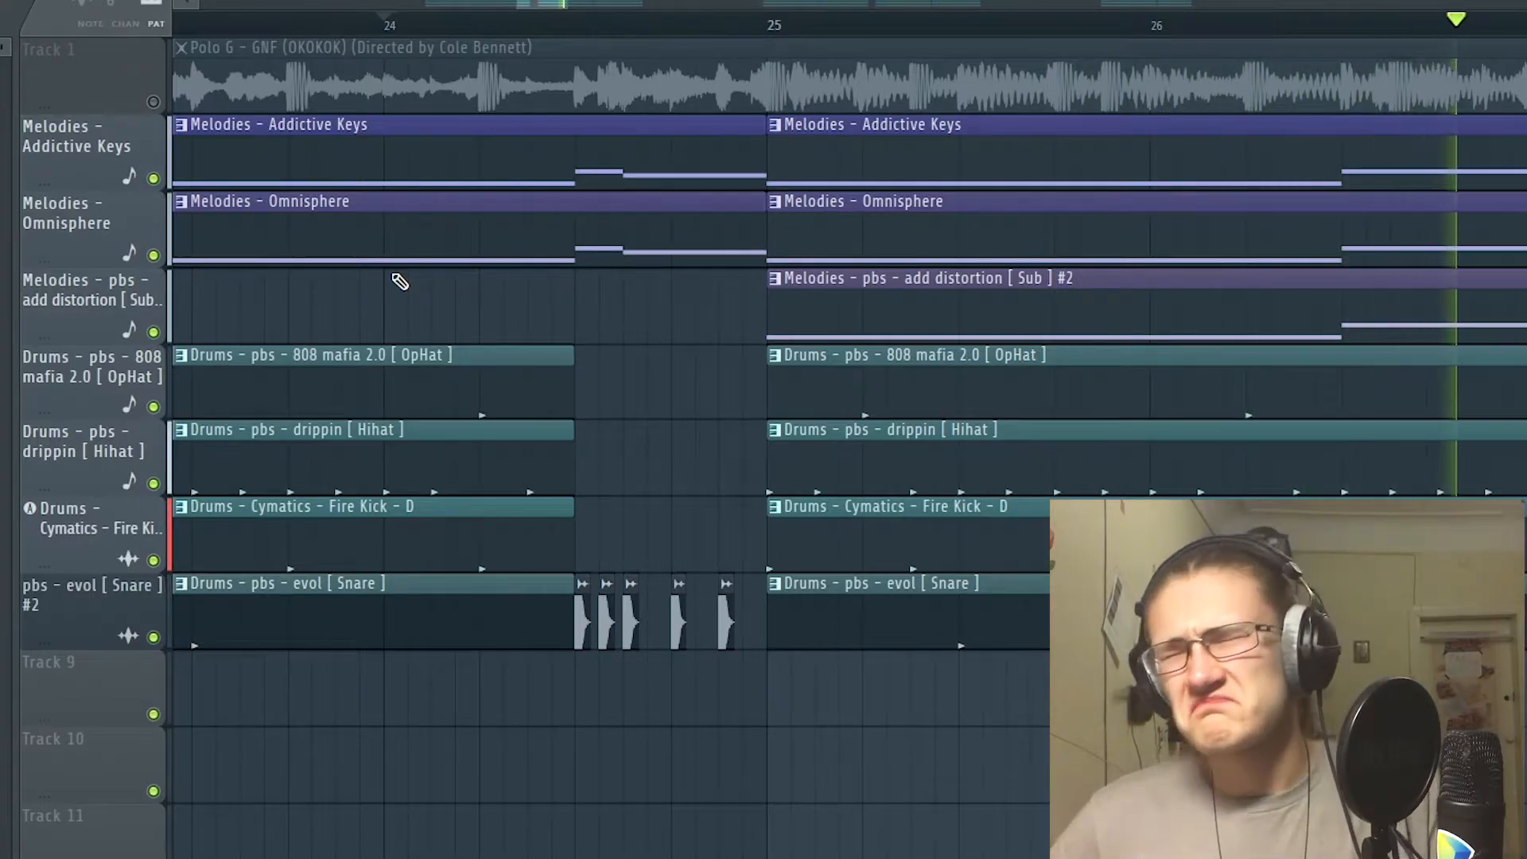
scroll(373, 334, "down", 2, "ctrl")
scroll(373, 334, "down", 3, "ctrl")
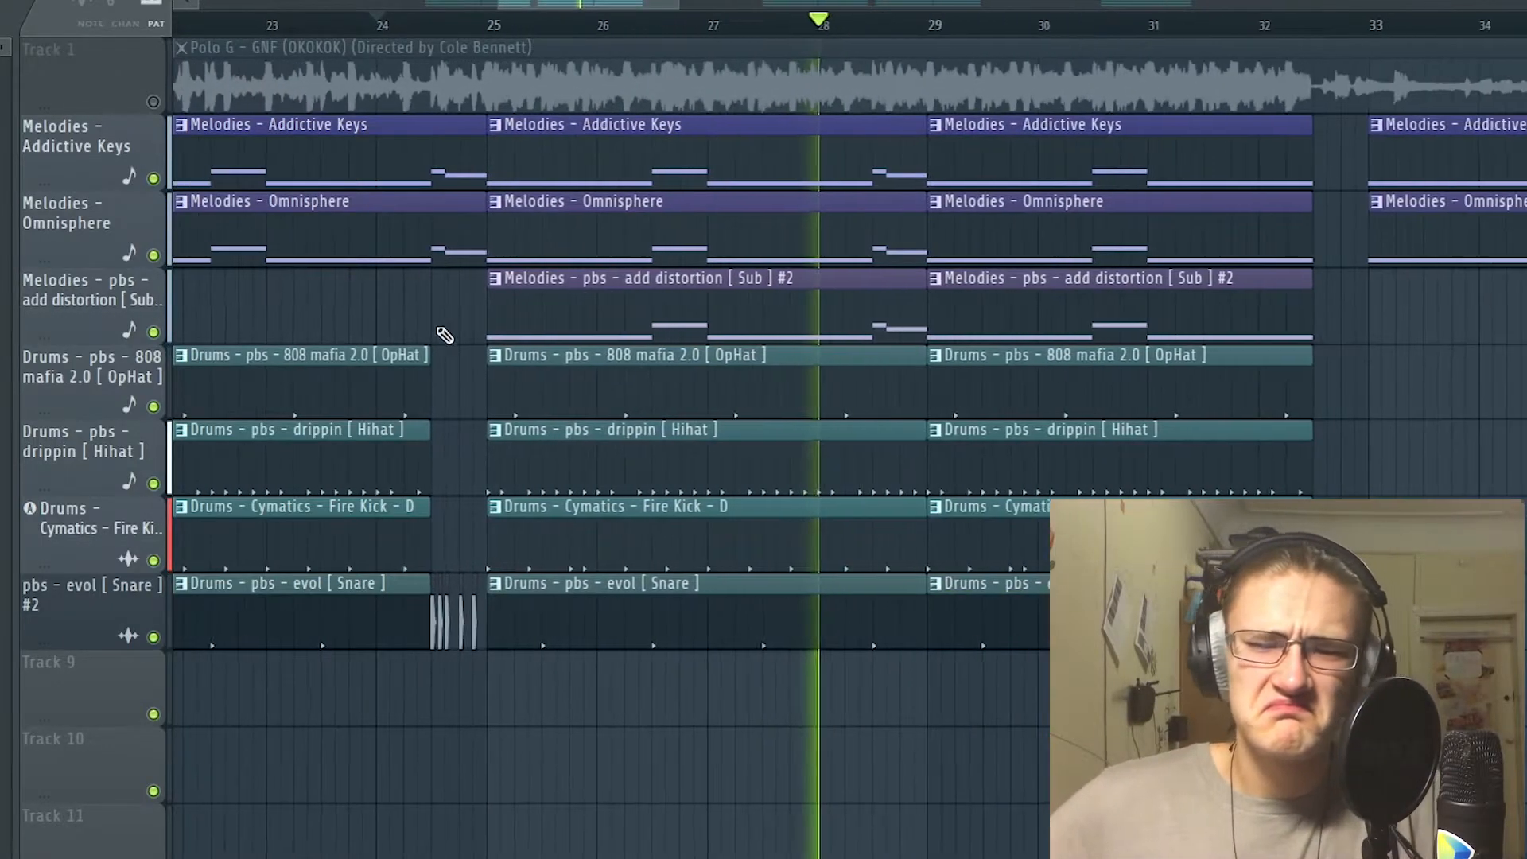
key("space")
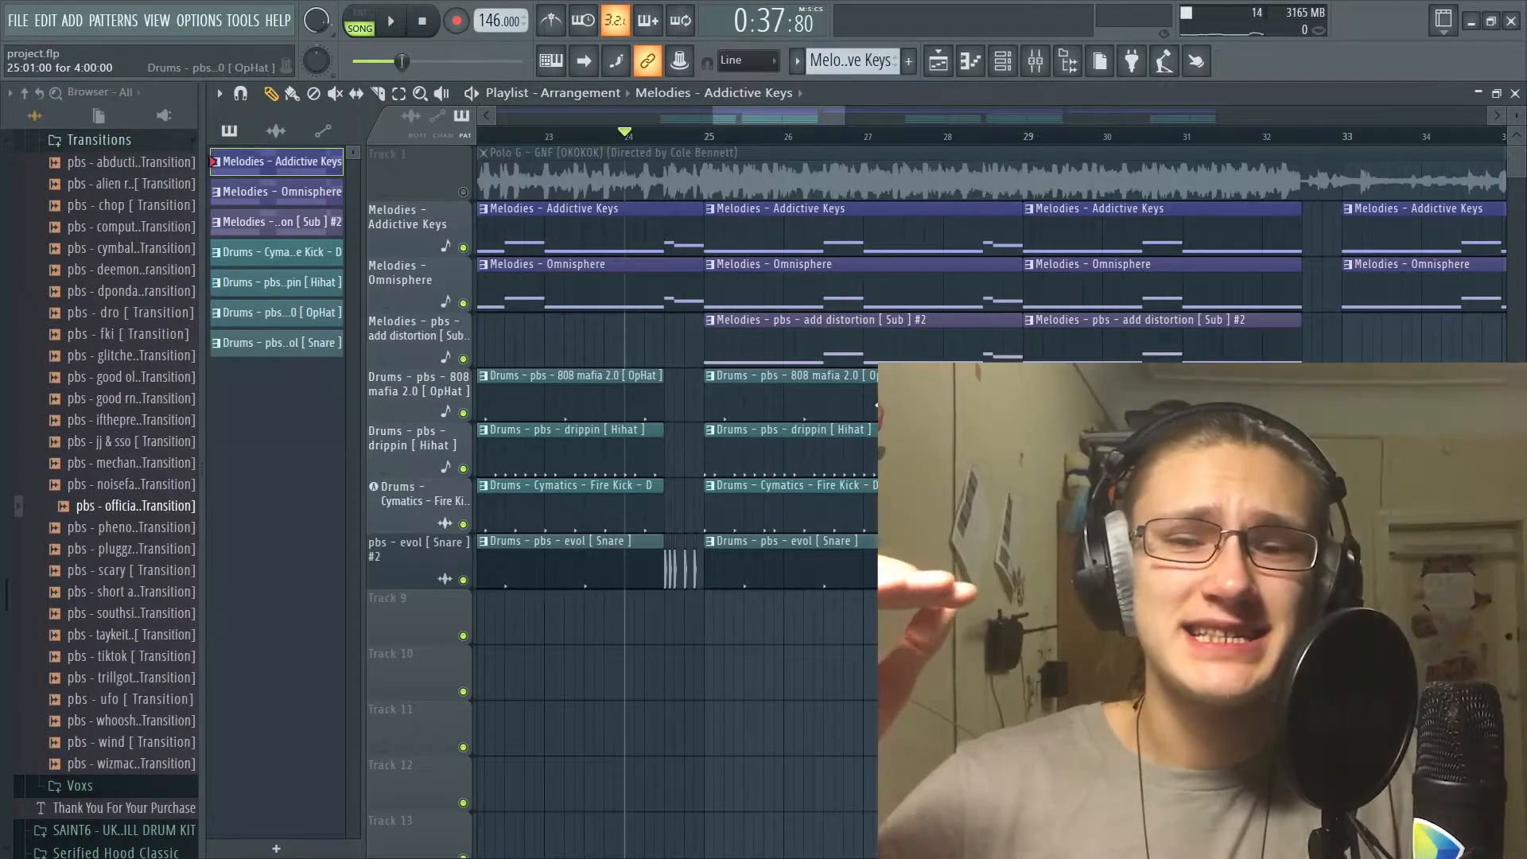
- Examine the add distortion [ Sub ] #2 pattern's notes, play the sub on its own, and open its channel
double_click(754, 348)
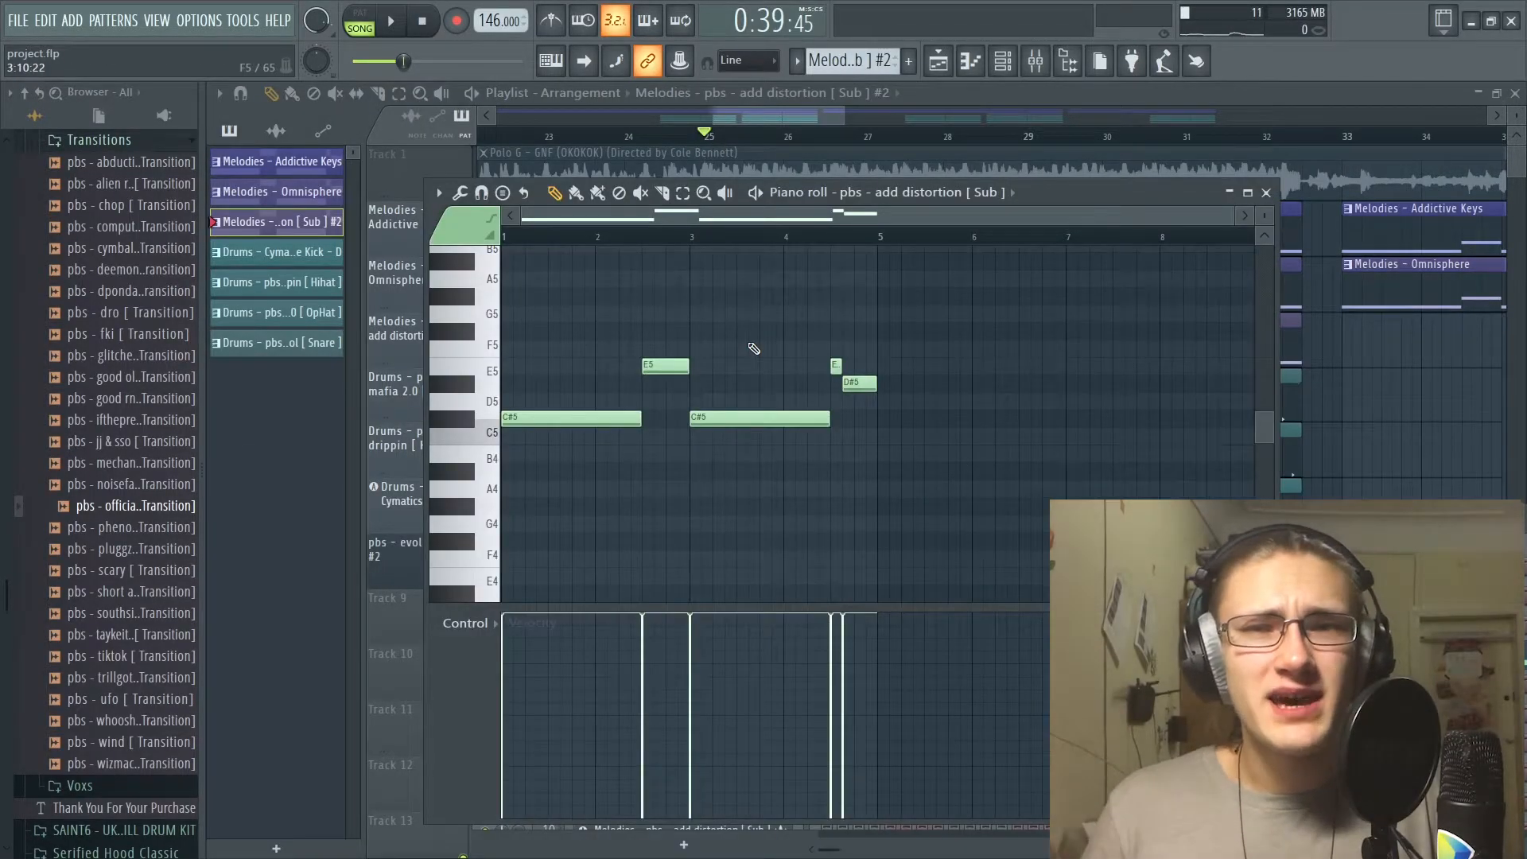
key("F7")
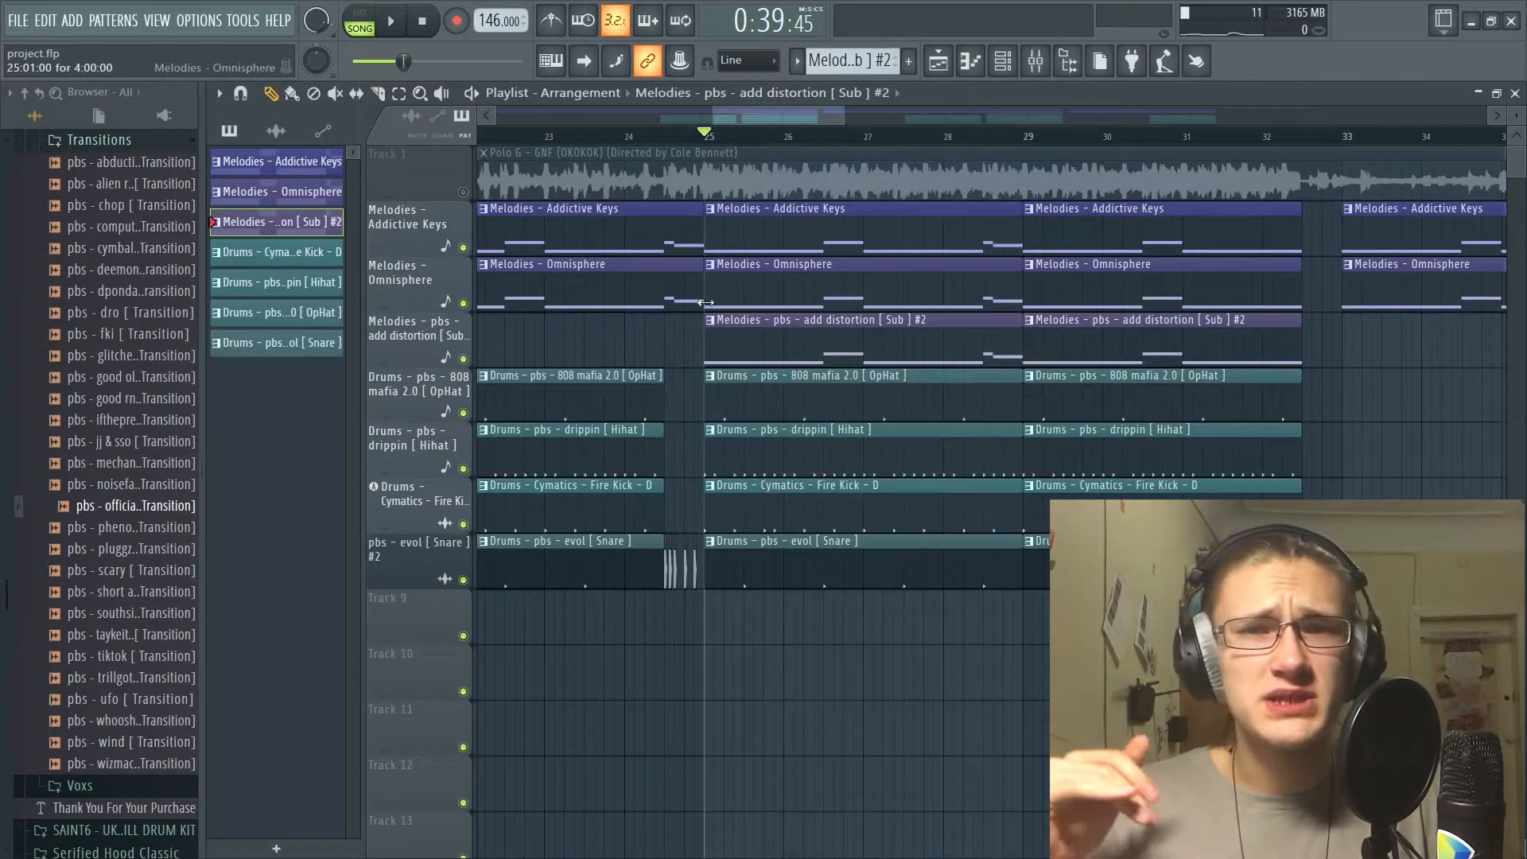
key("F7")
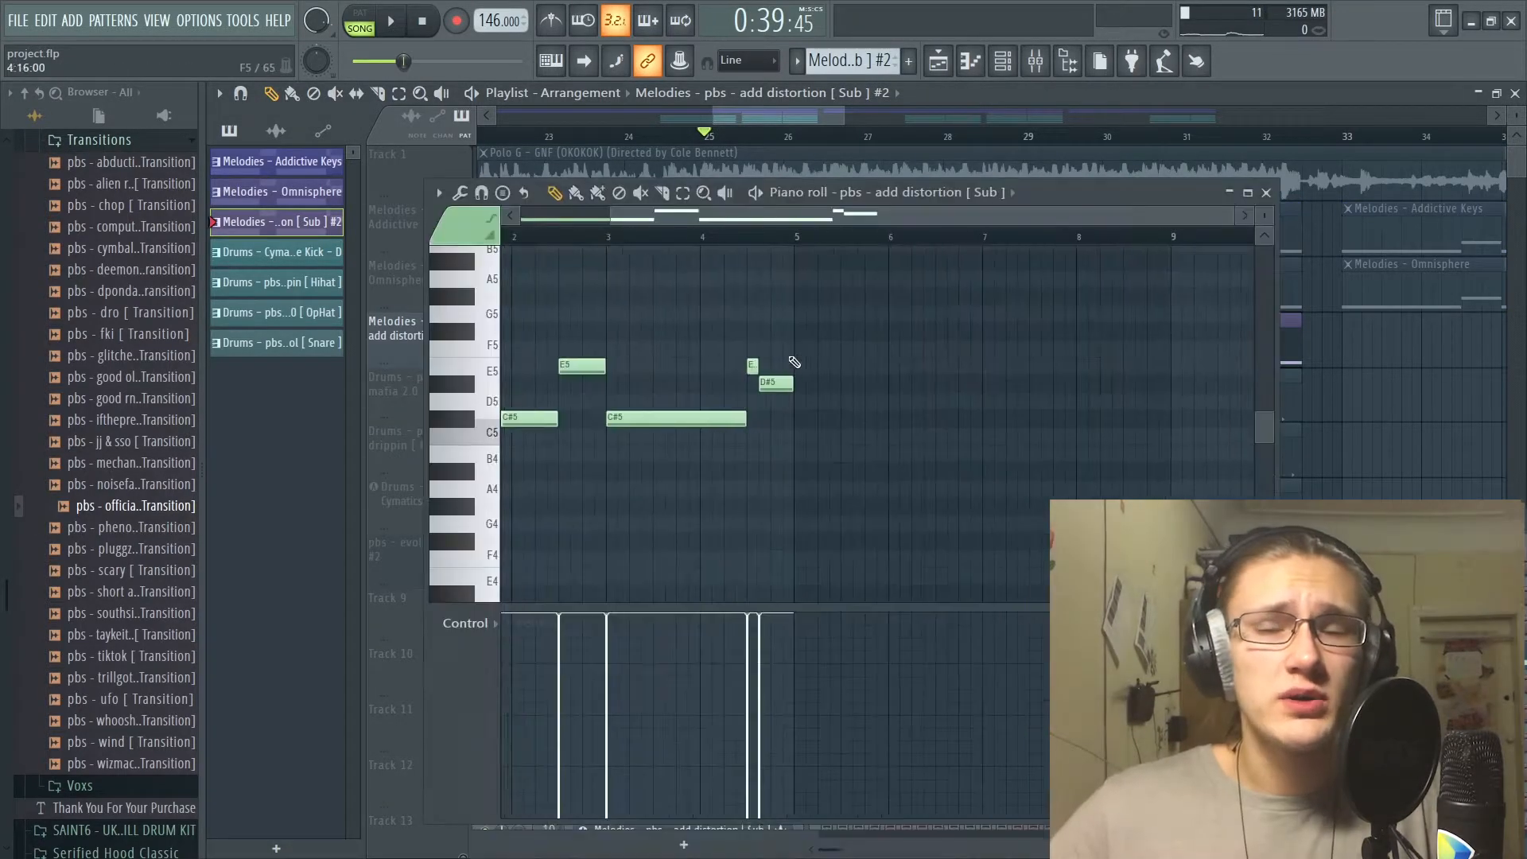
key("space")
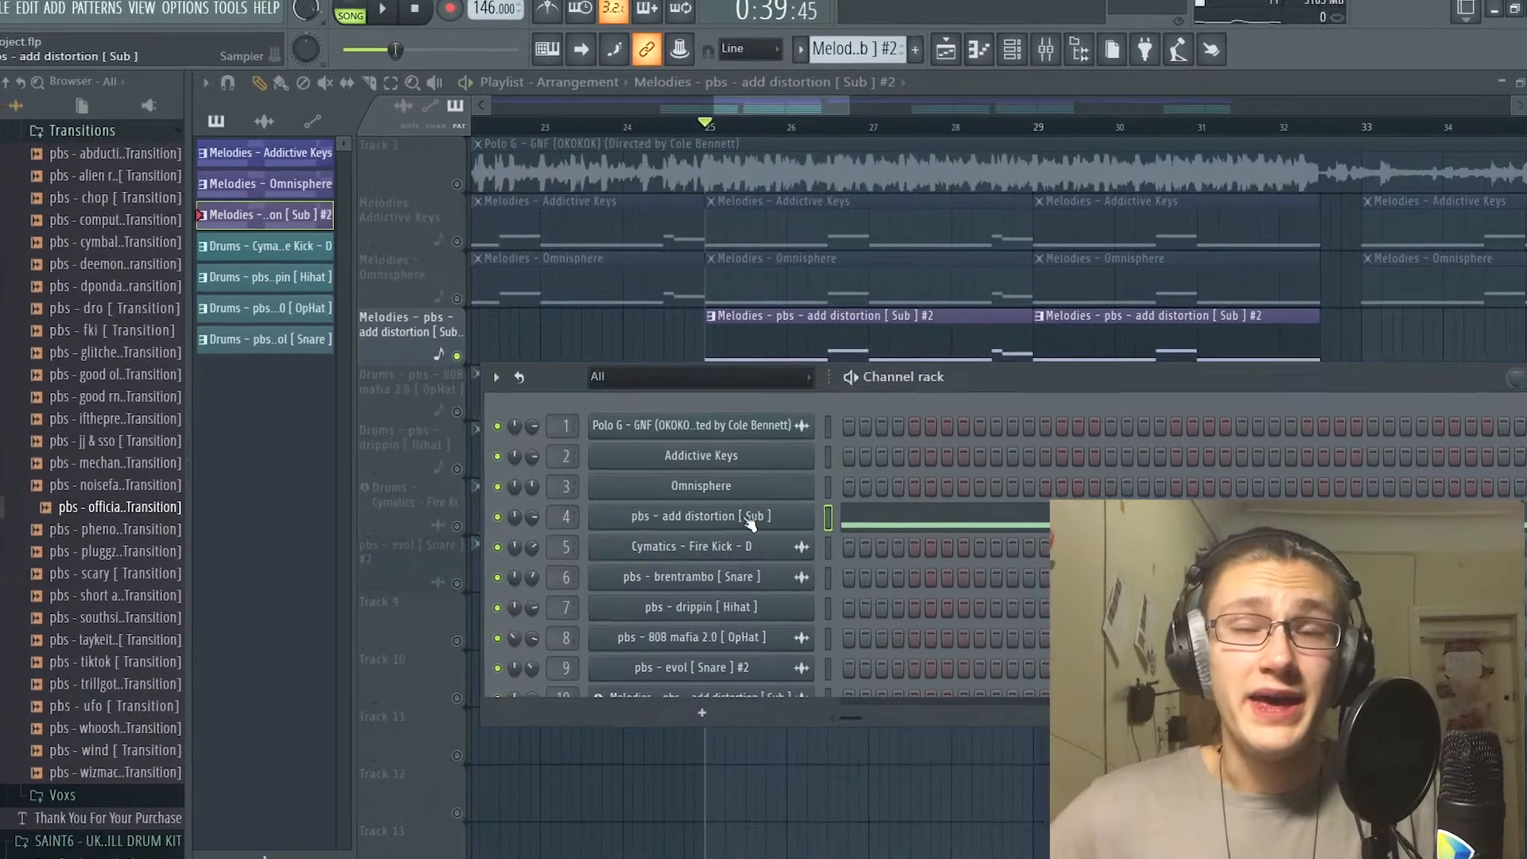
left_click(750, 517)
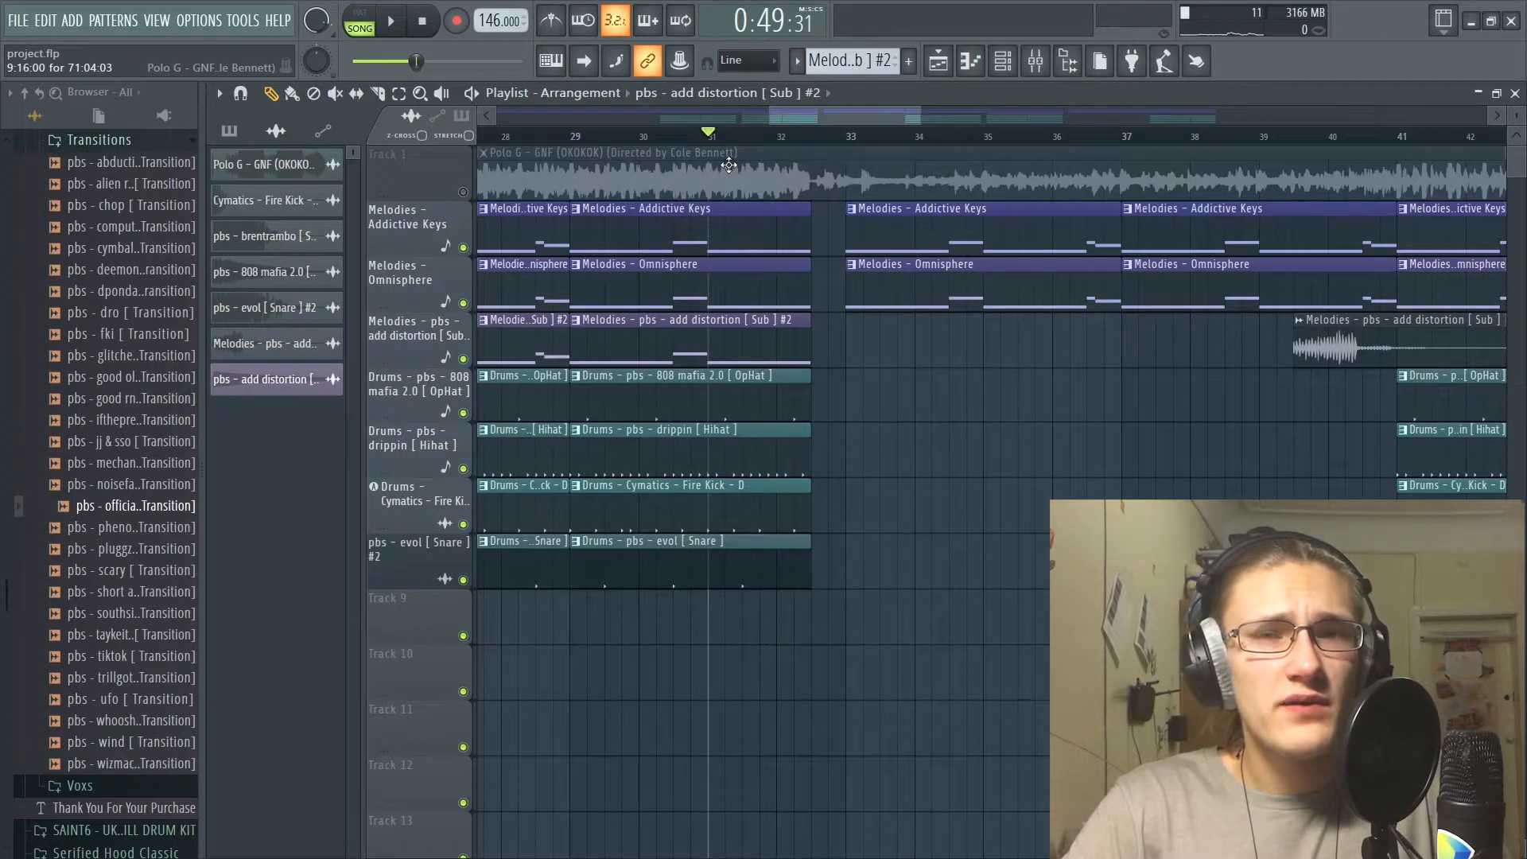
- Review the whole arrangement and show the Cymatics - Fire Kick - D insert's effects in the mixer
scroll(1040, 385, "down", 8)
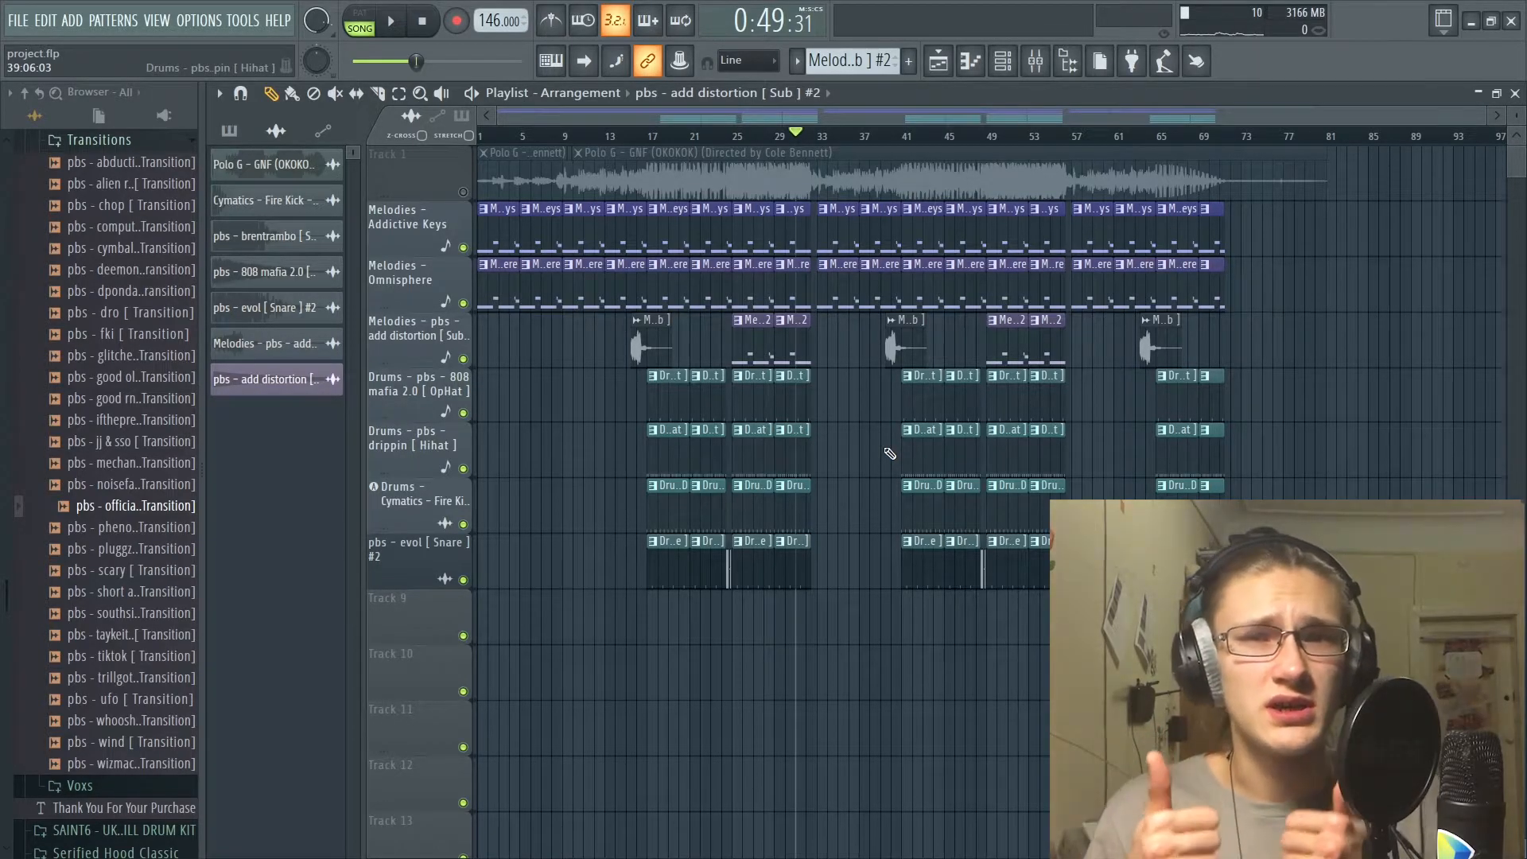
key("F9")
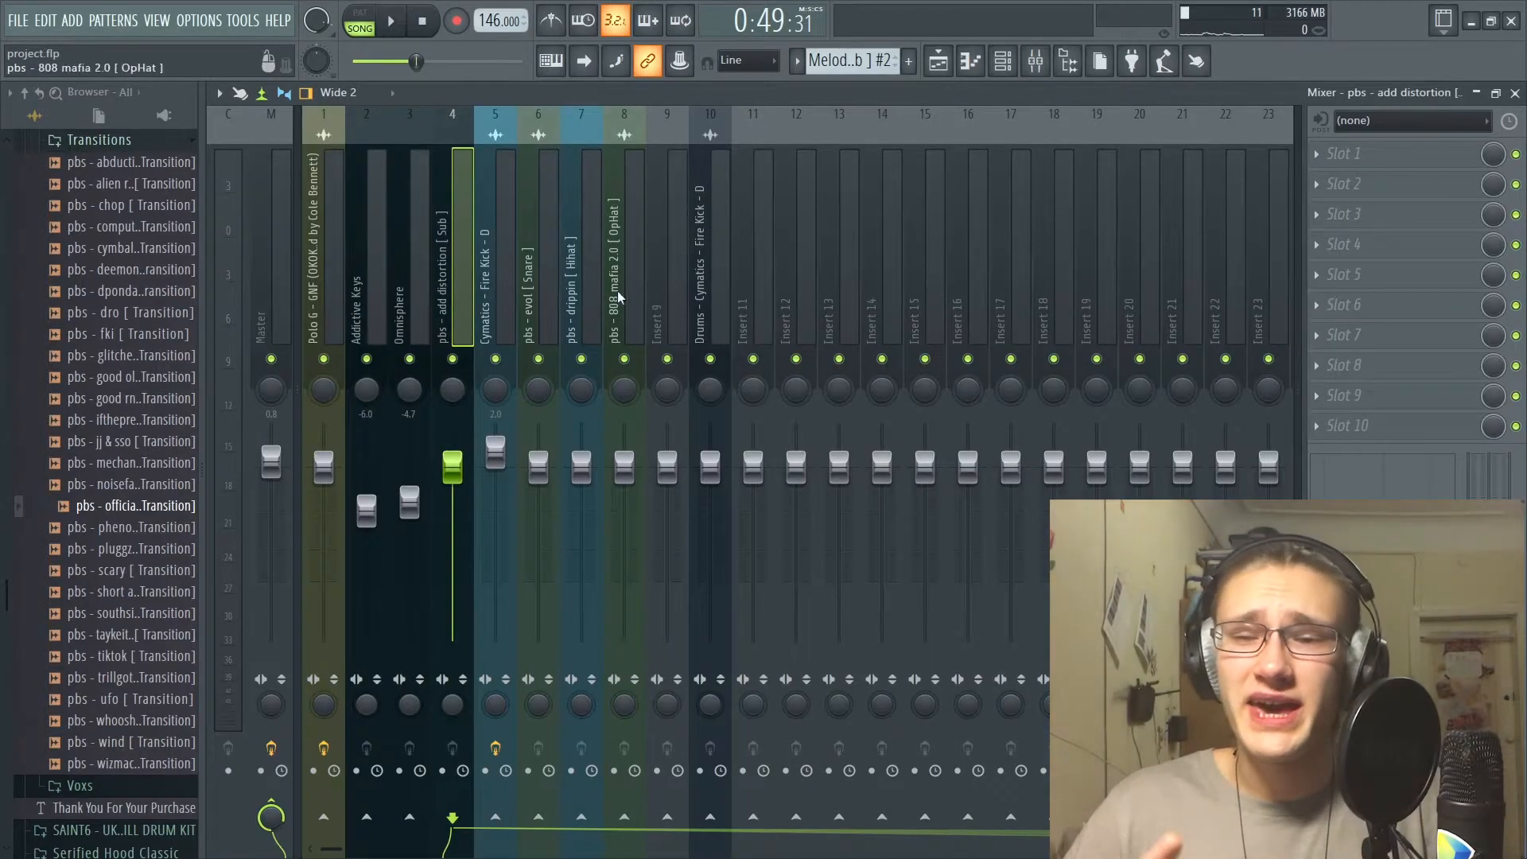
left_click(493, 251)
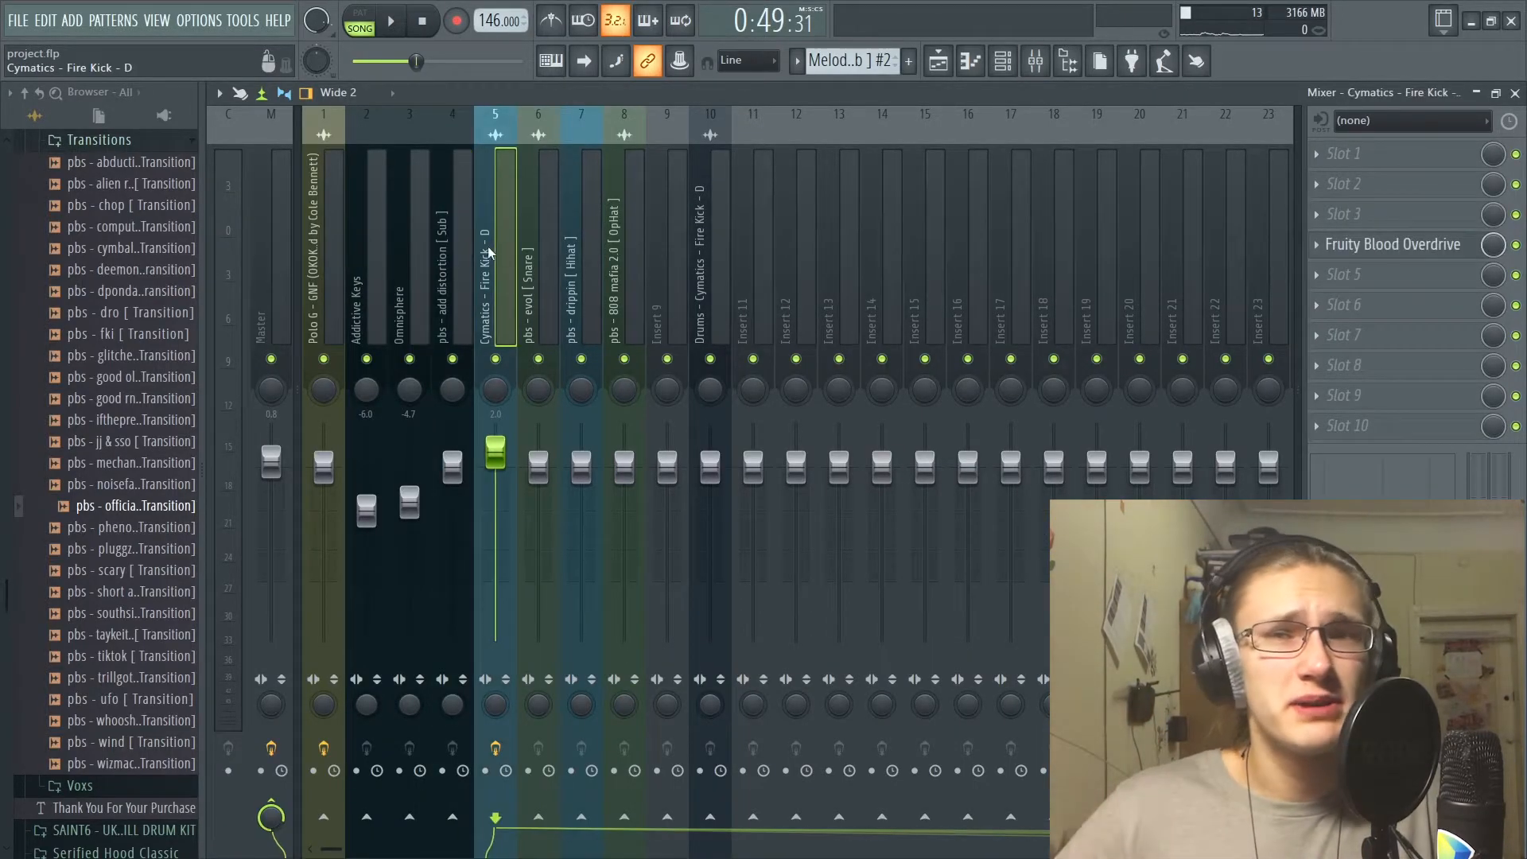